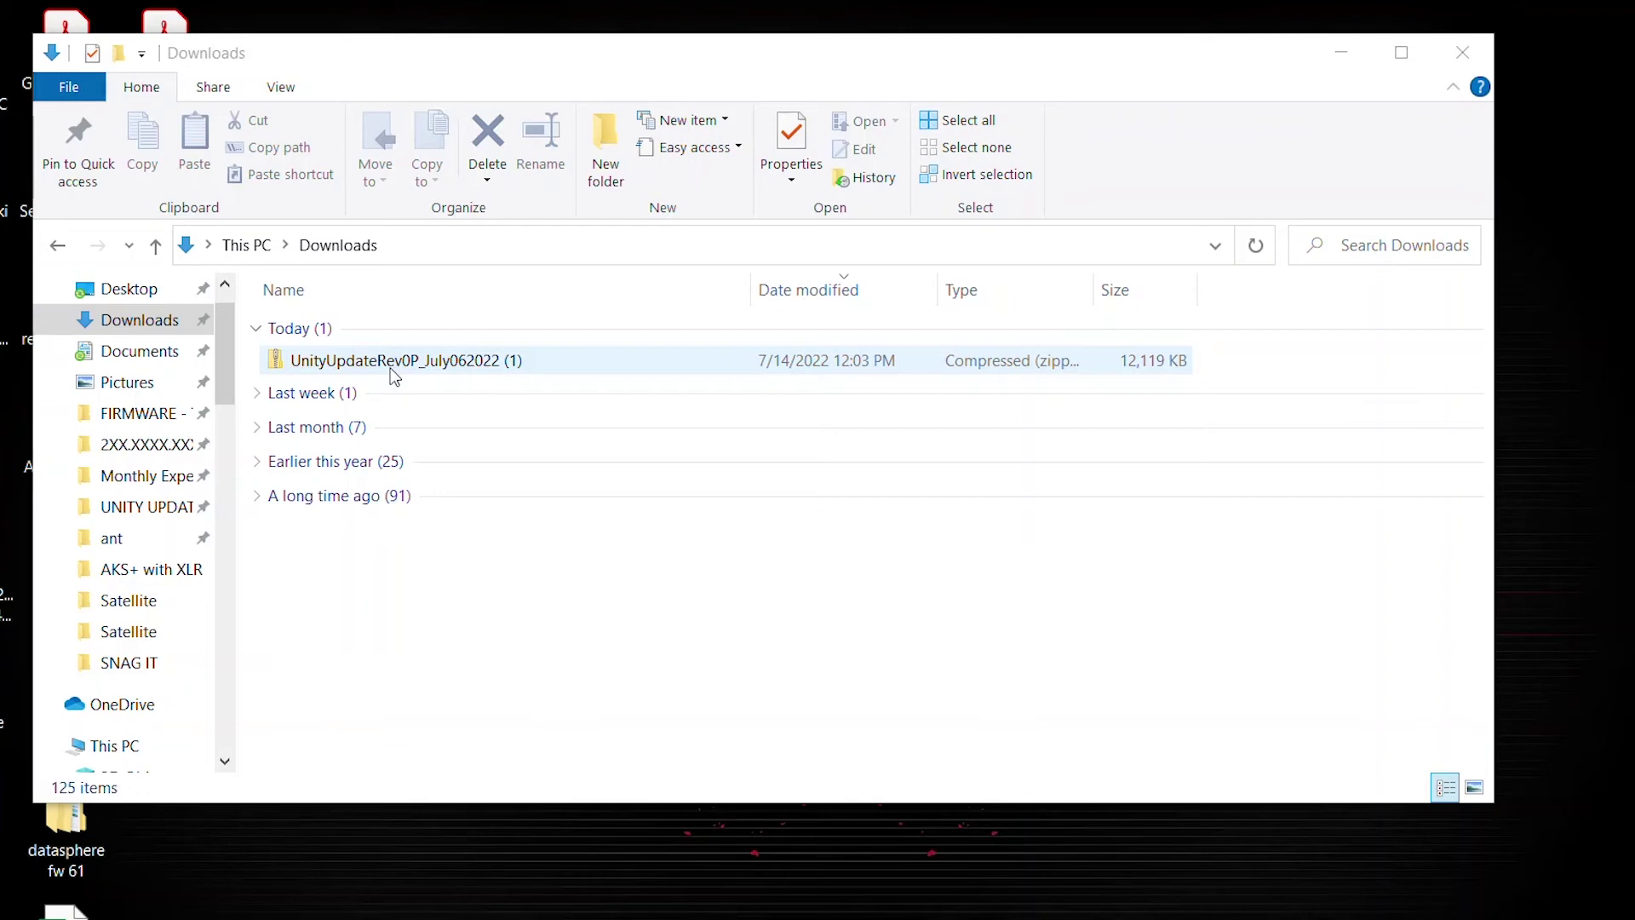
# Step: Extract the UnityUpdateRev0P_July062022 (1) zip to its suggested folder and move the new window aside
pyautogui.rightClick(394, 377)
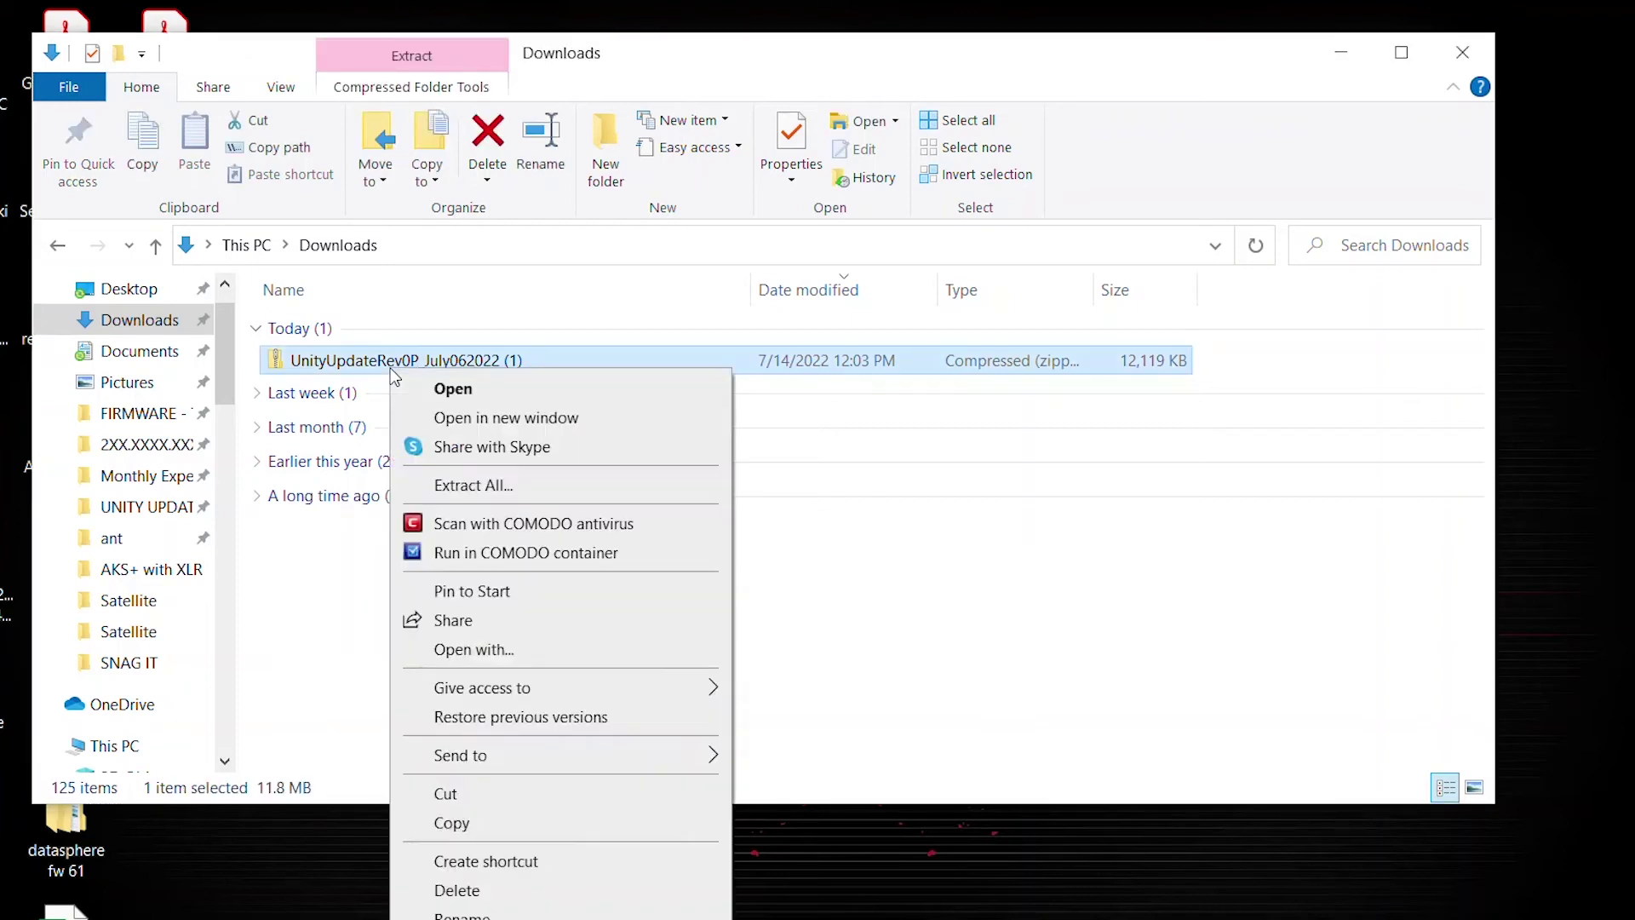
pyautogui.click(452, 484)
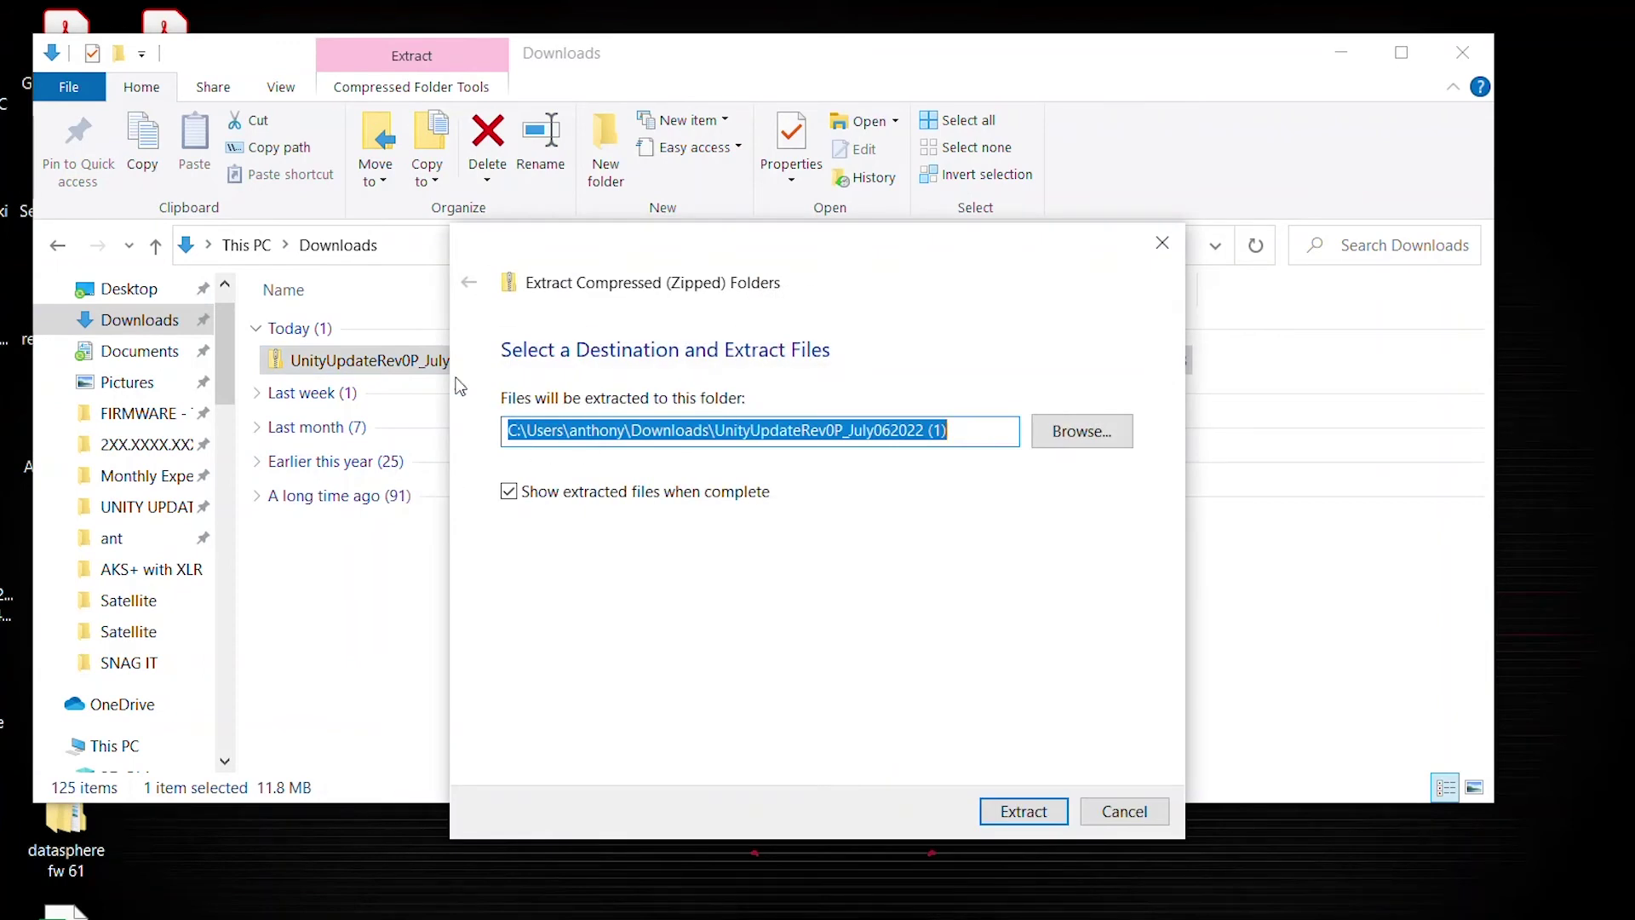
pyautogui.click(1041, 813)
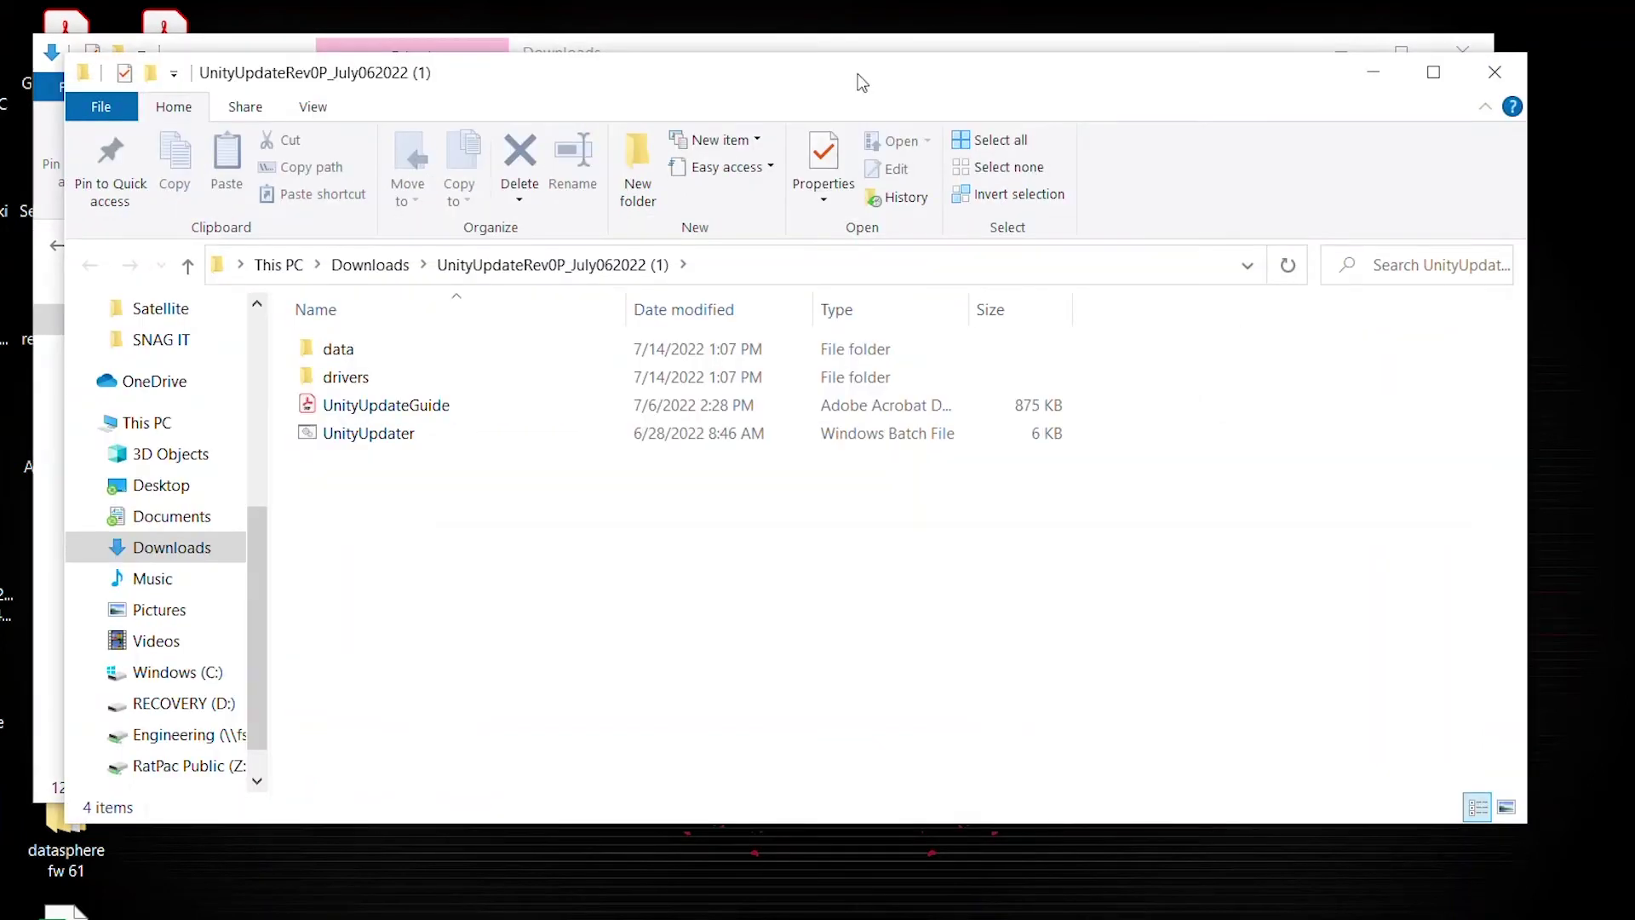
pyautogui.moveTo(857, 80)
pyautogui.mouseDown()
pyautogui.moveTo(919, 308)
pyautogui.moveTo(790, 629)
pyautogui.moveTo(839, 390)
pyautogui.moveTo(838, 79)
pyautogui.mouseUp()
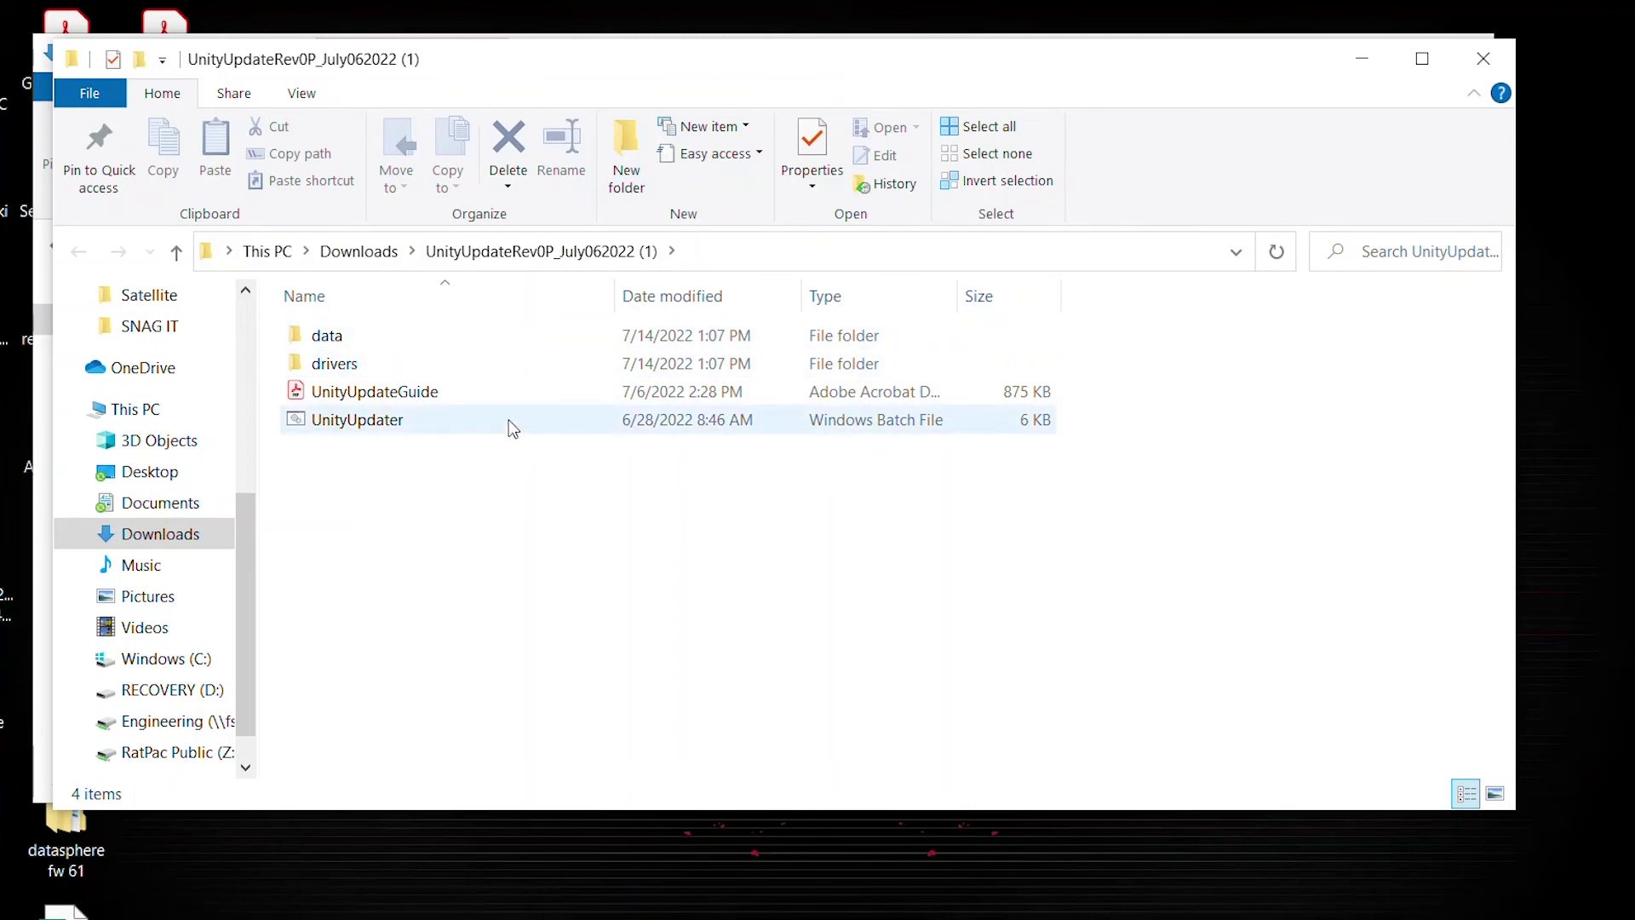
# Step: In the drivers folder, extract the CH341SER zip into the drivers folder
pyautogui.doubleClick(499, 370)
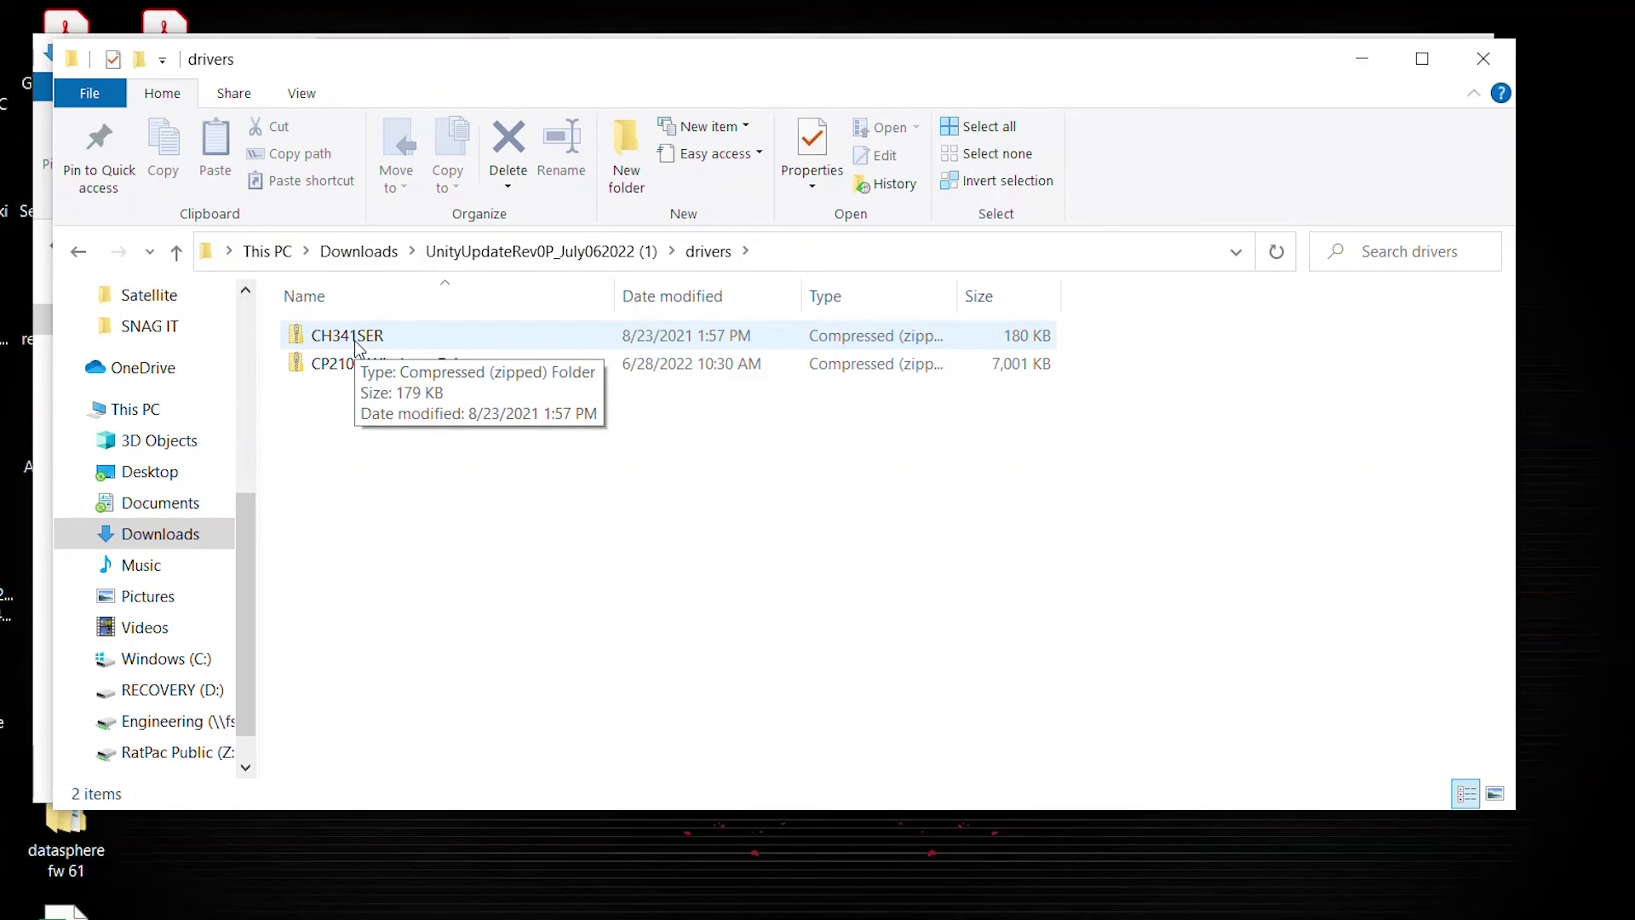
pyautogui.rightClick(356, 341)
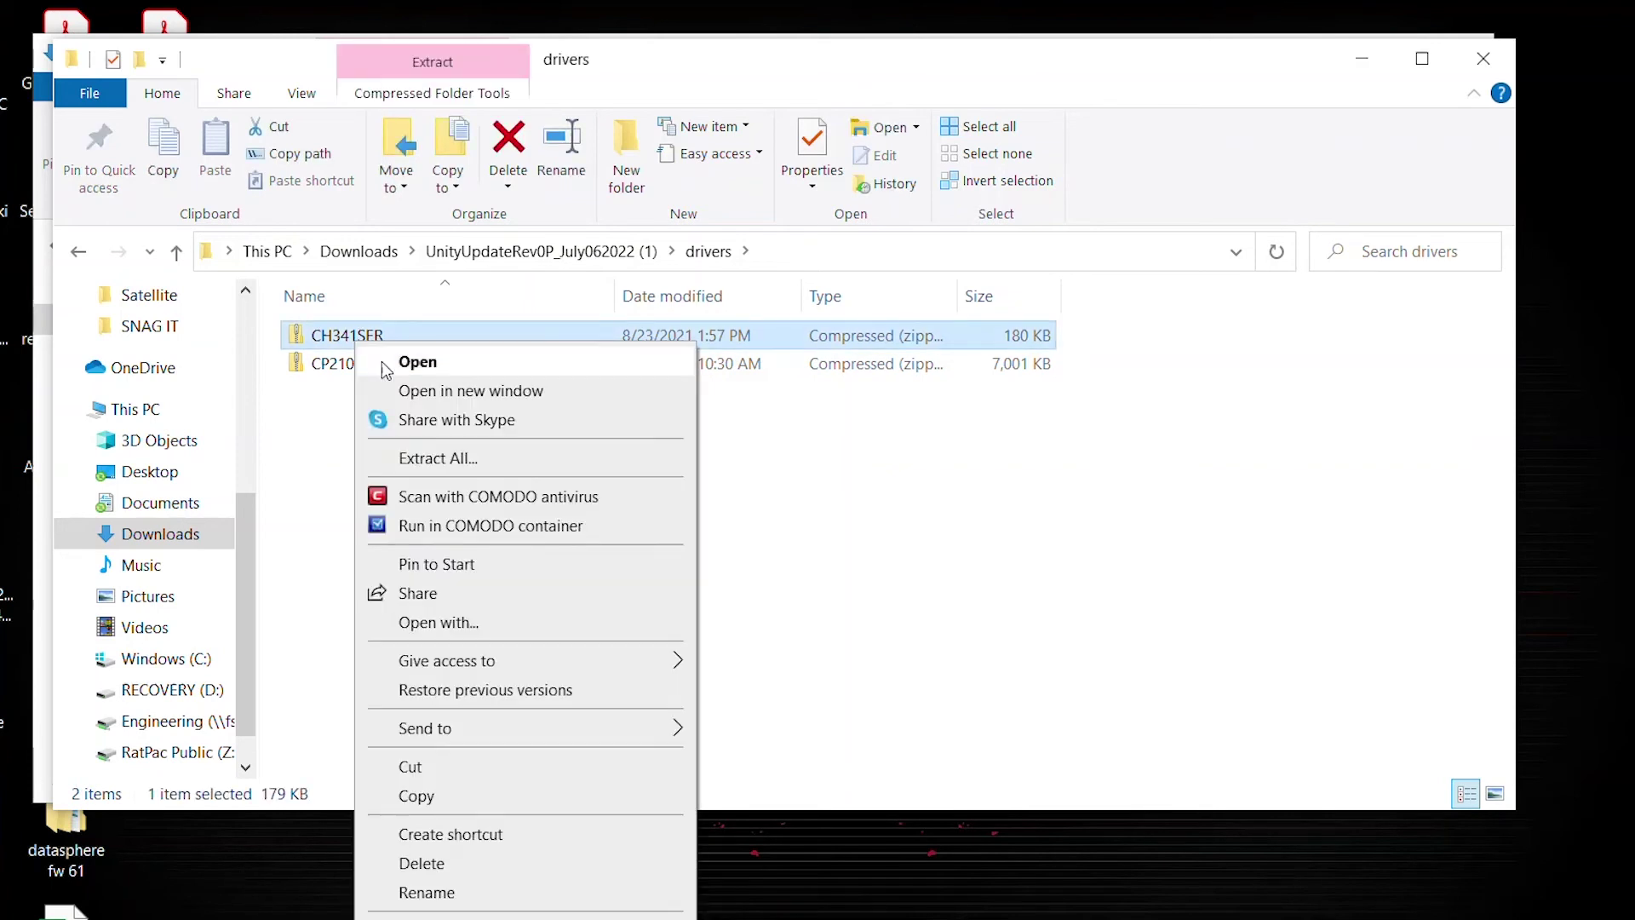
pyautogui.click(433, 458)
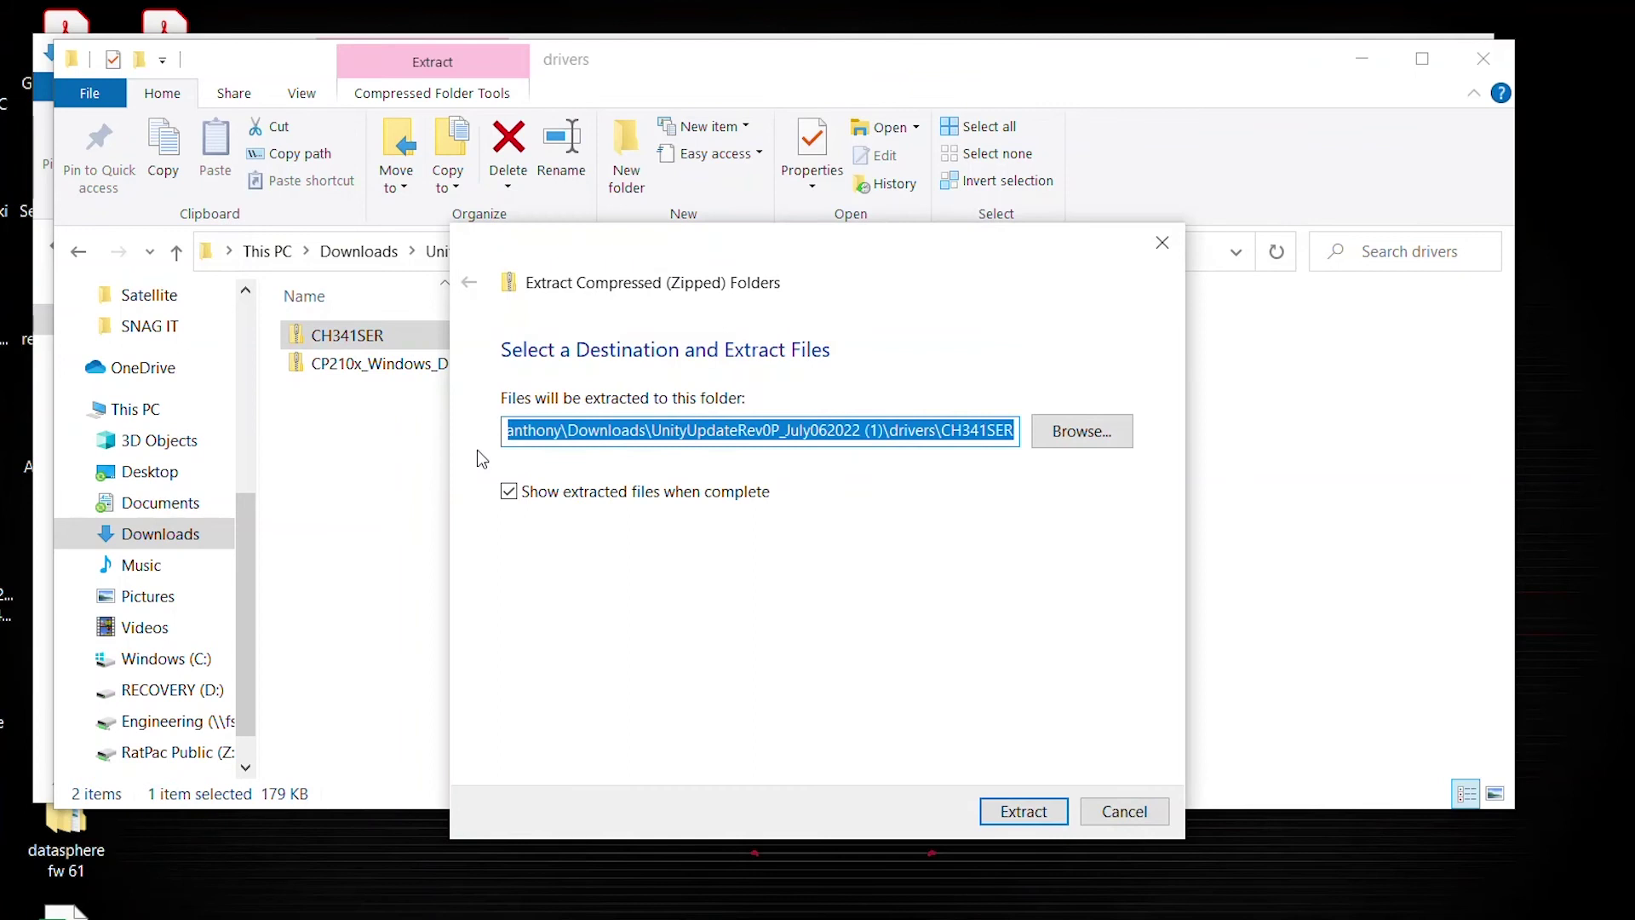
pyautogui.click(1010, 811)
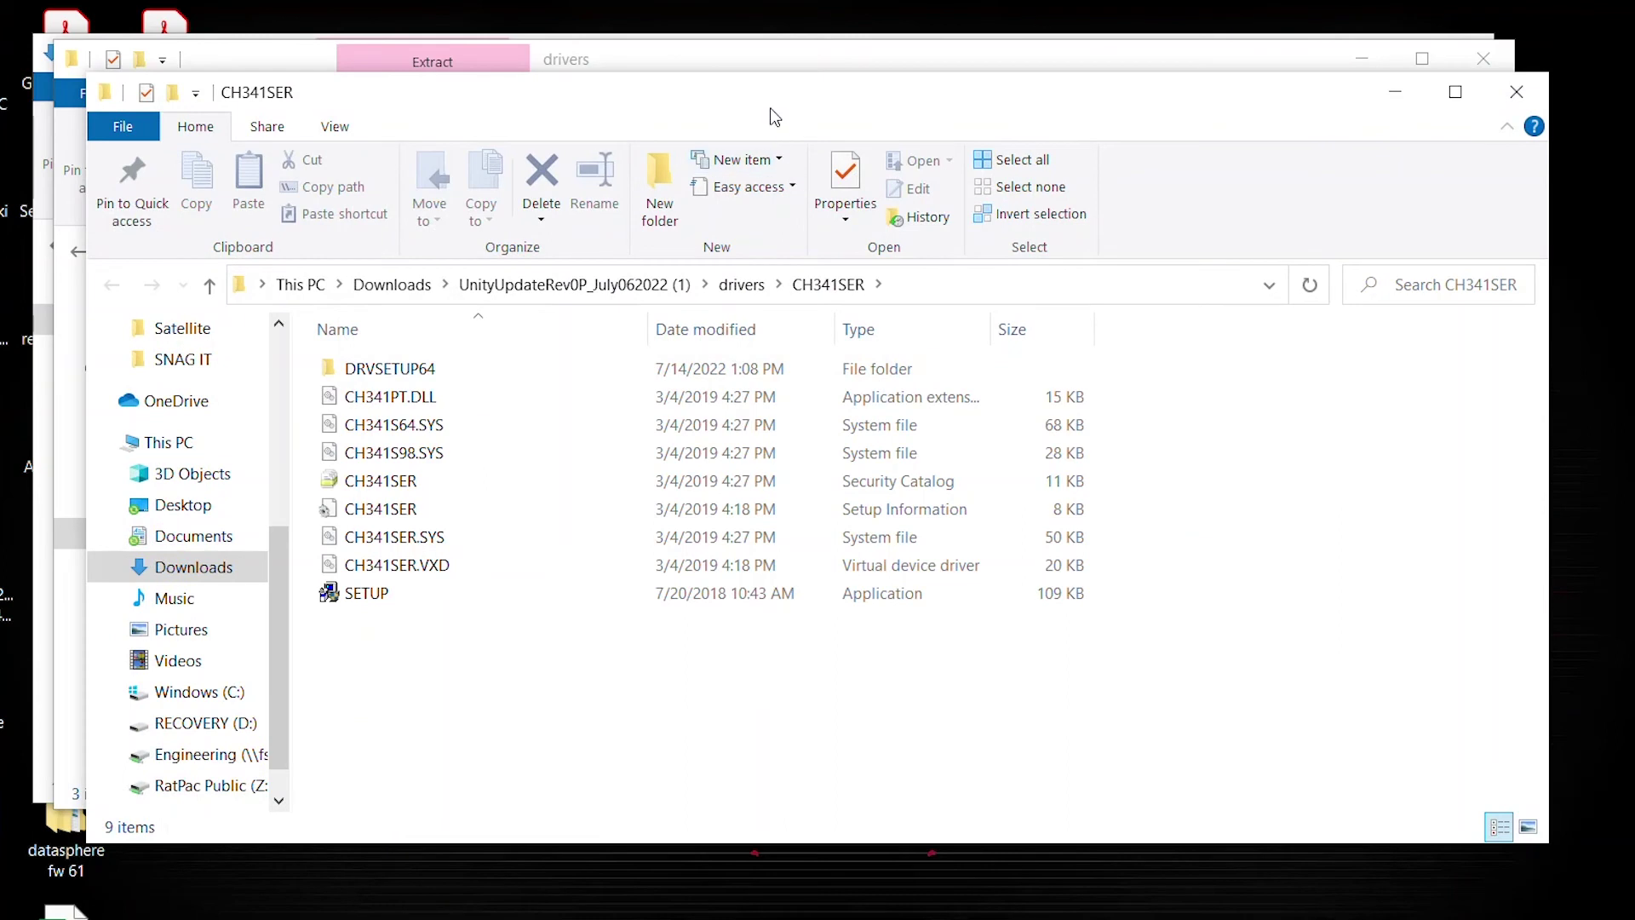
pyautogui.moveTo(769, 108); pyautogui.dragTo(731, 88)
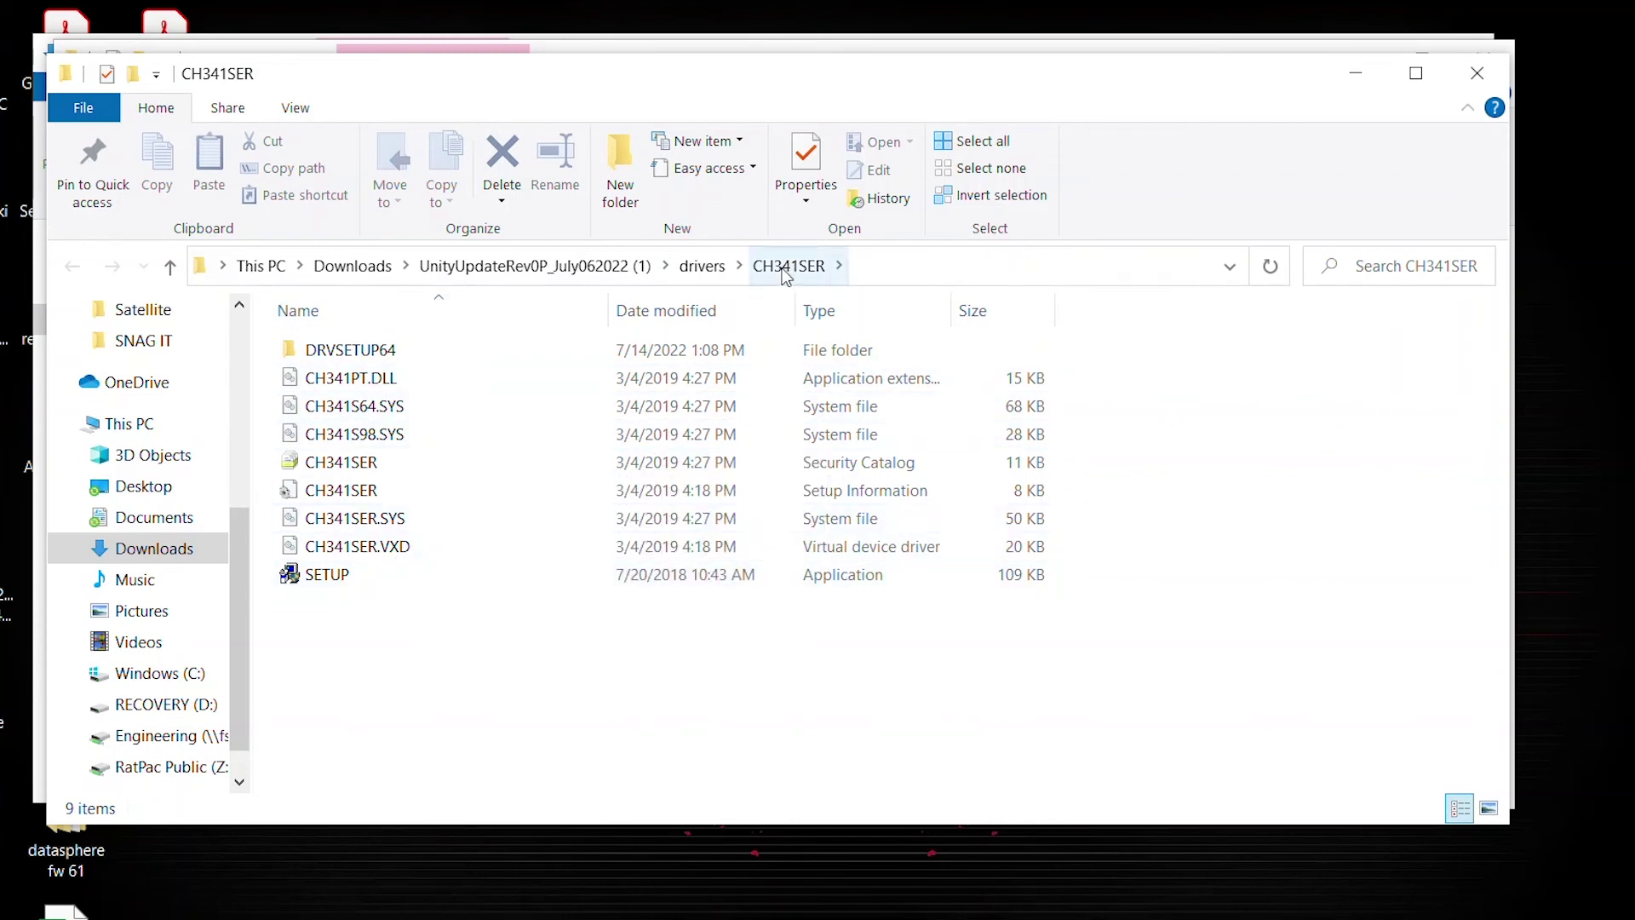
# Step: Run the CH341SER SETUP and install the USB-serial driver, acknowledging the success message
pyautogui.click(552, 576)
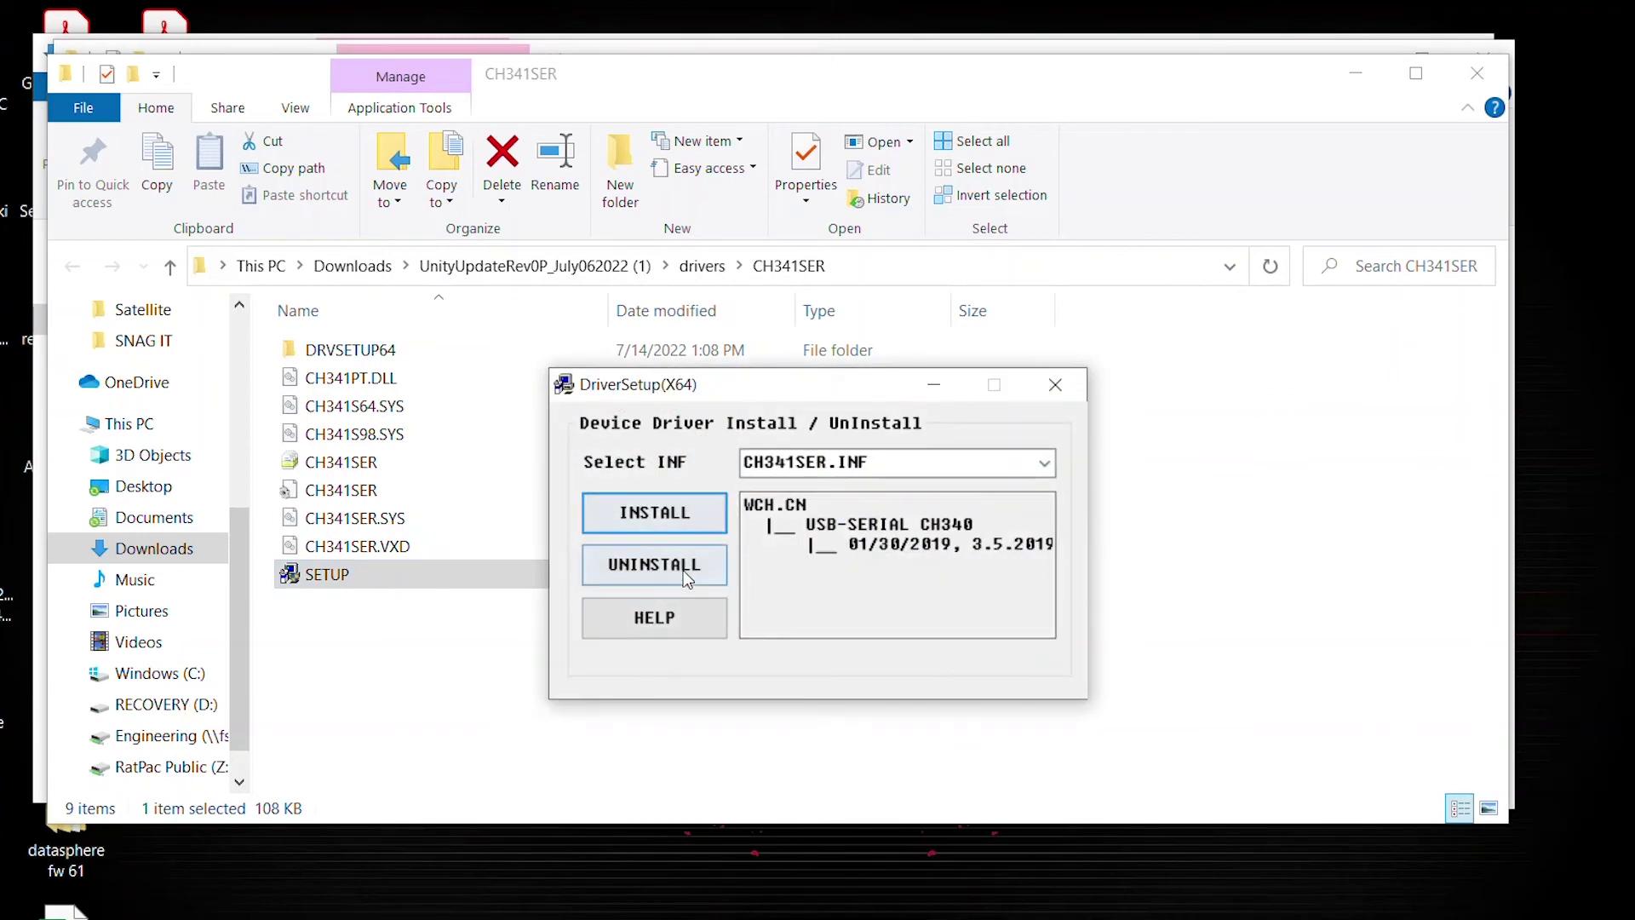
pyautogui.click(693, 517)
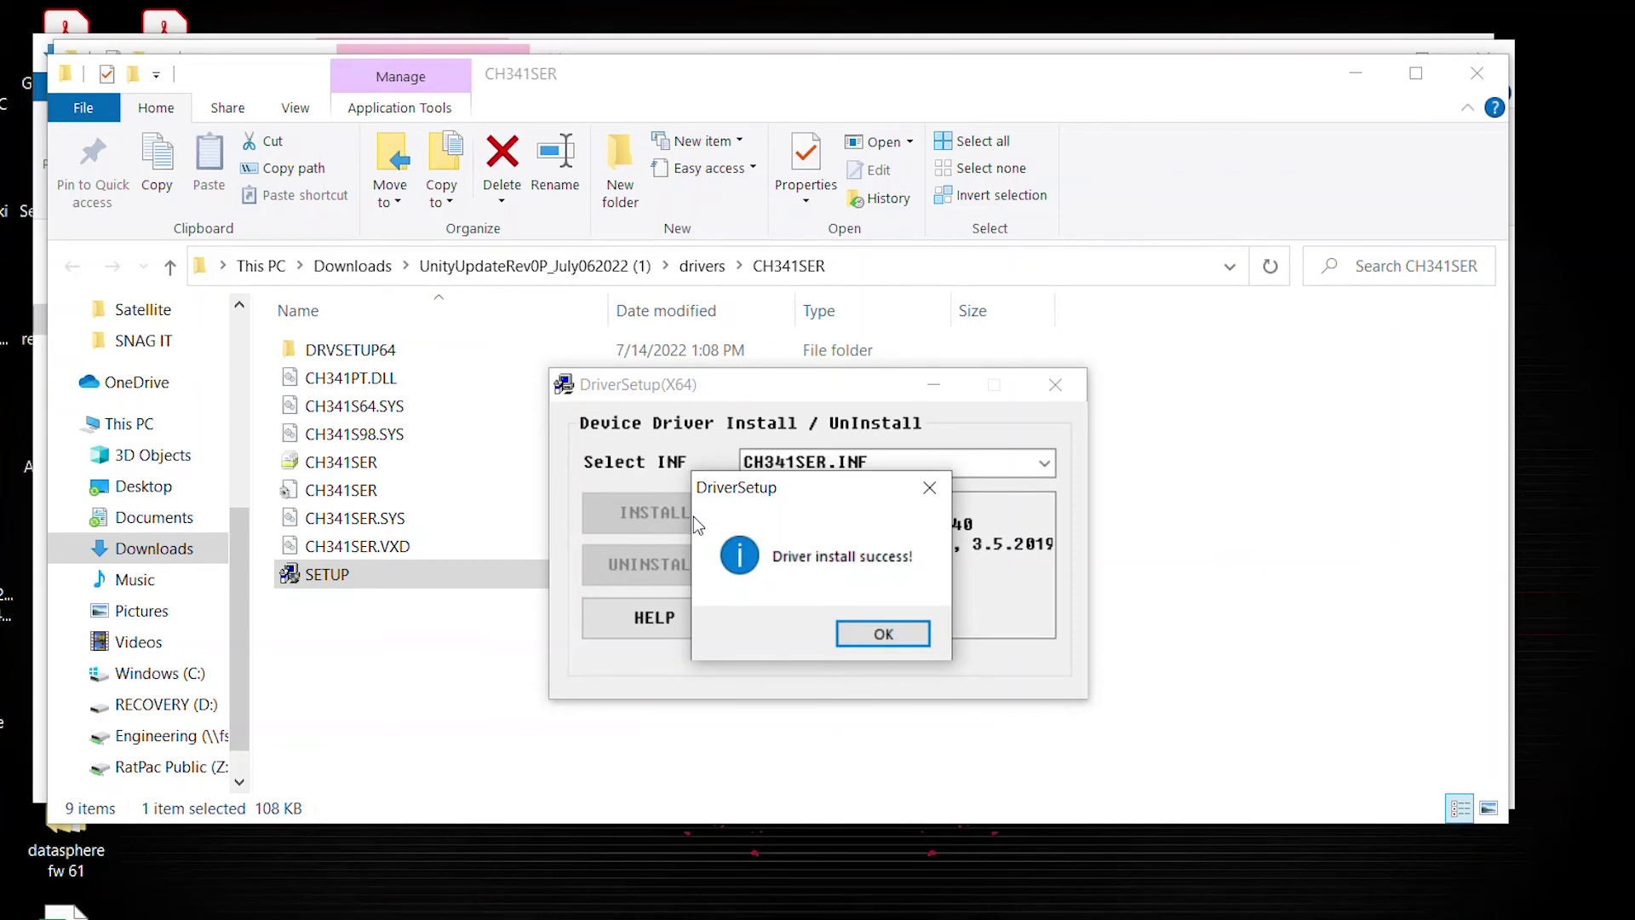
pyautogui.click(886, 634)
pyautogui.click(887, 634)
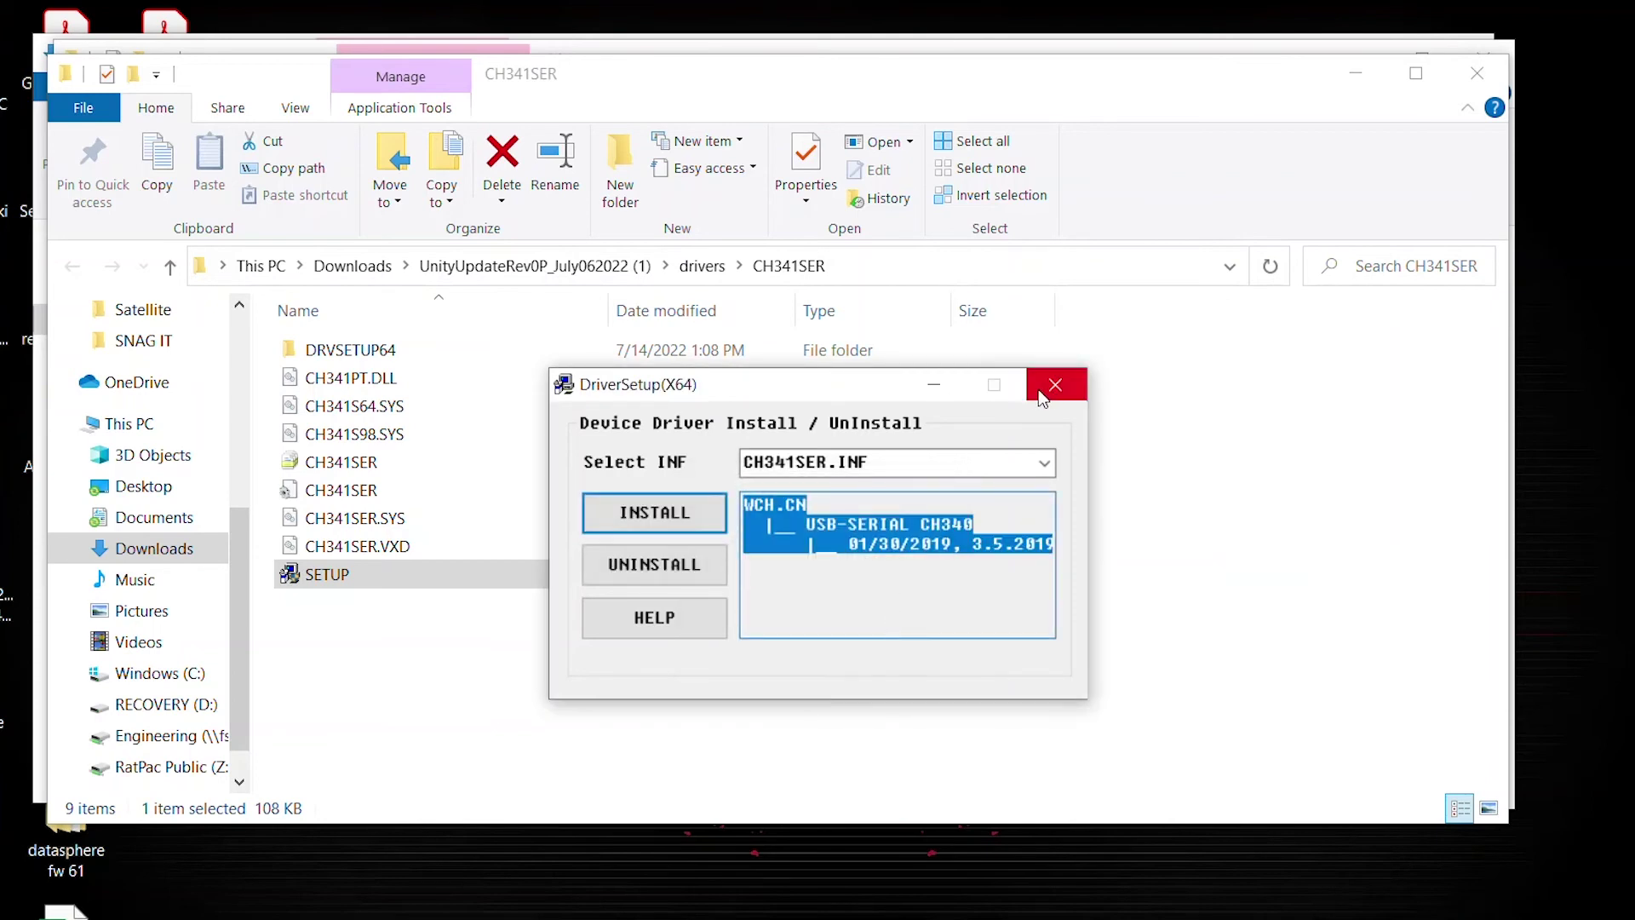
# Step: Close the DriverSetup window and the CH341SER folder window
pyautogui.click(1046, 388)
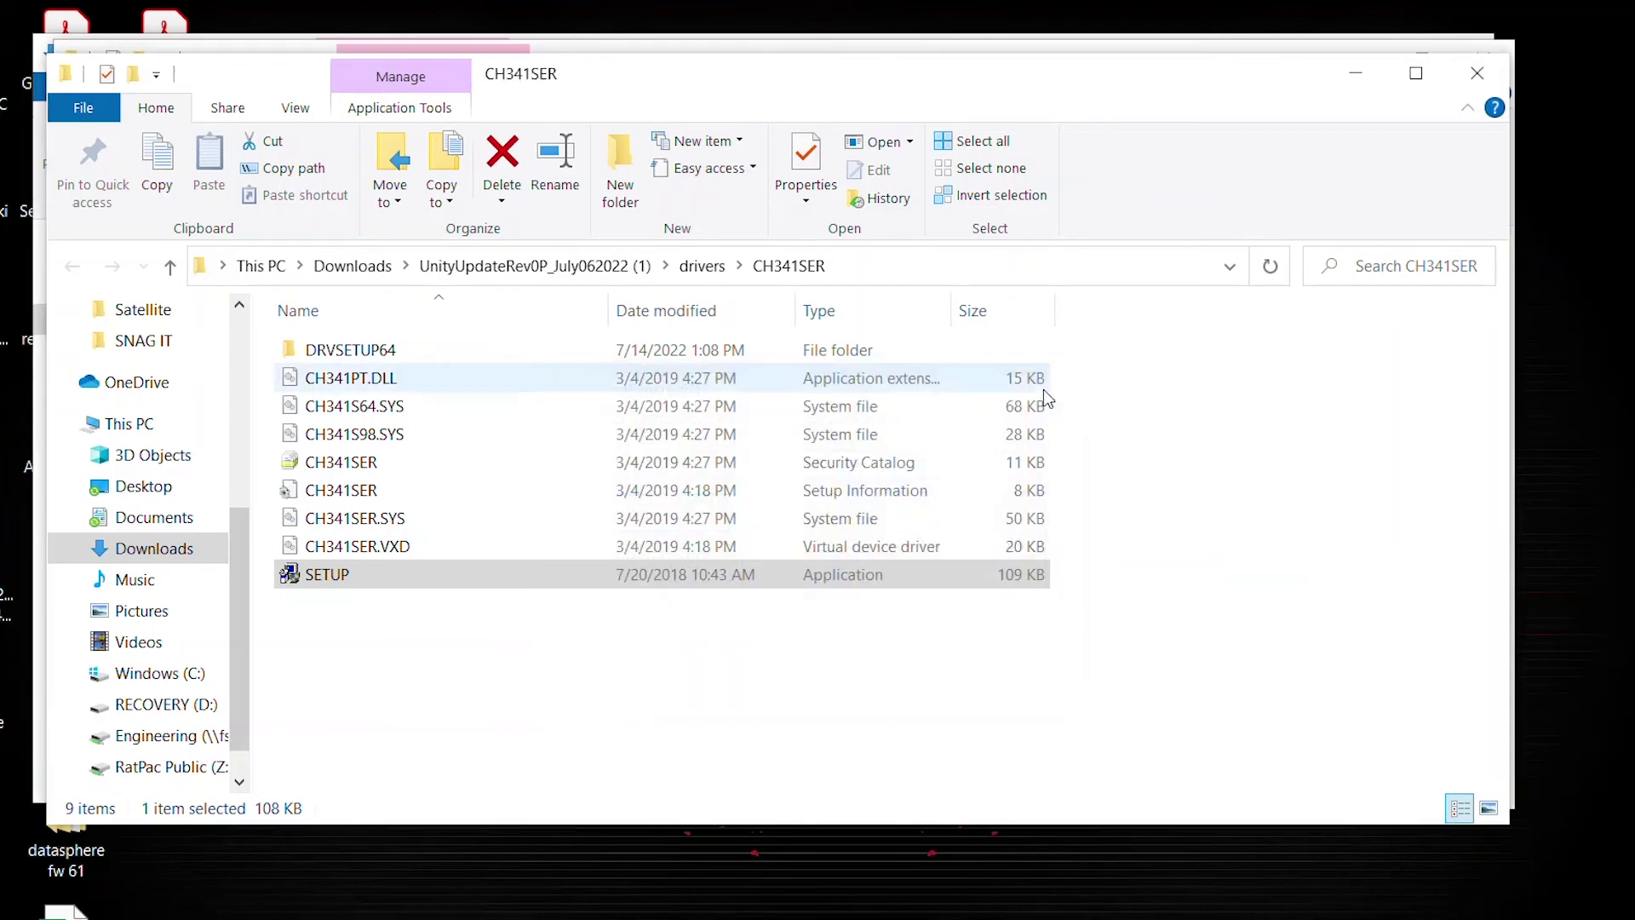
pyautogui.click(1477, 79)
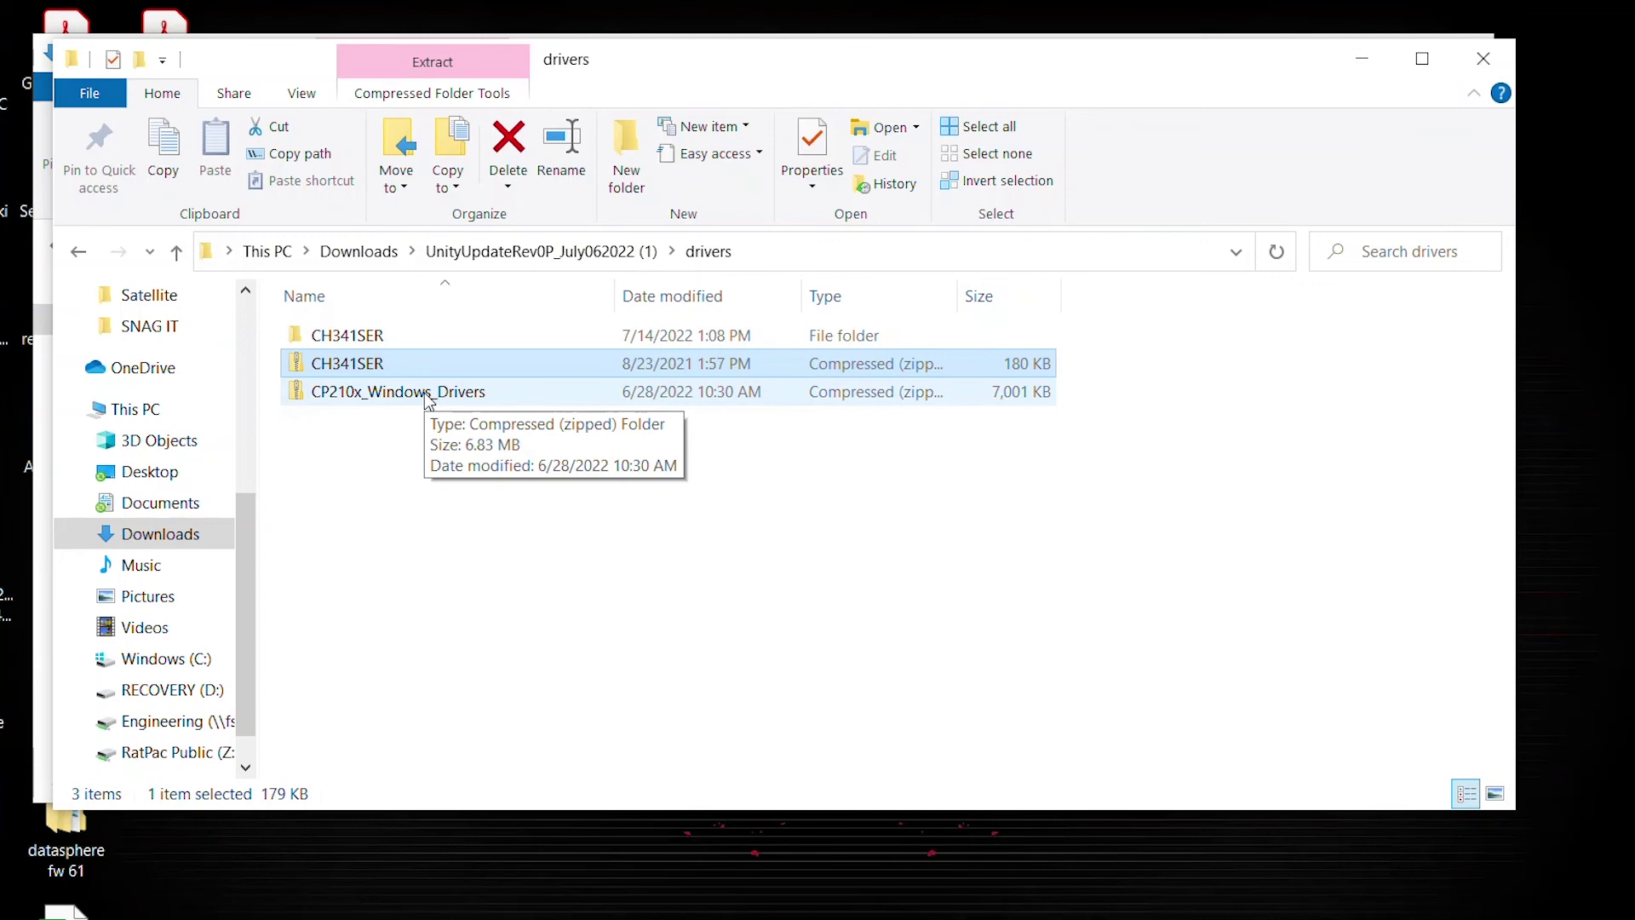
# Step: Extract the CP210x_Windows_Drivers zip into the drivers folder and reposition the new window
pyautogui.click(425, 394)
pyautogui.rightClick(425, 393)
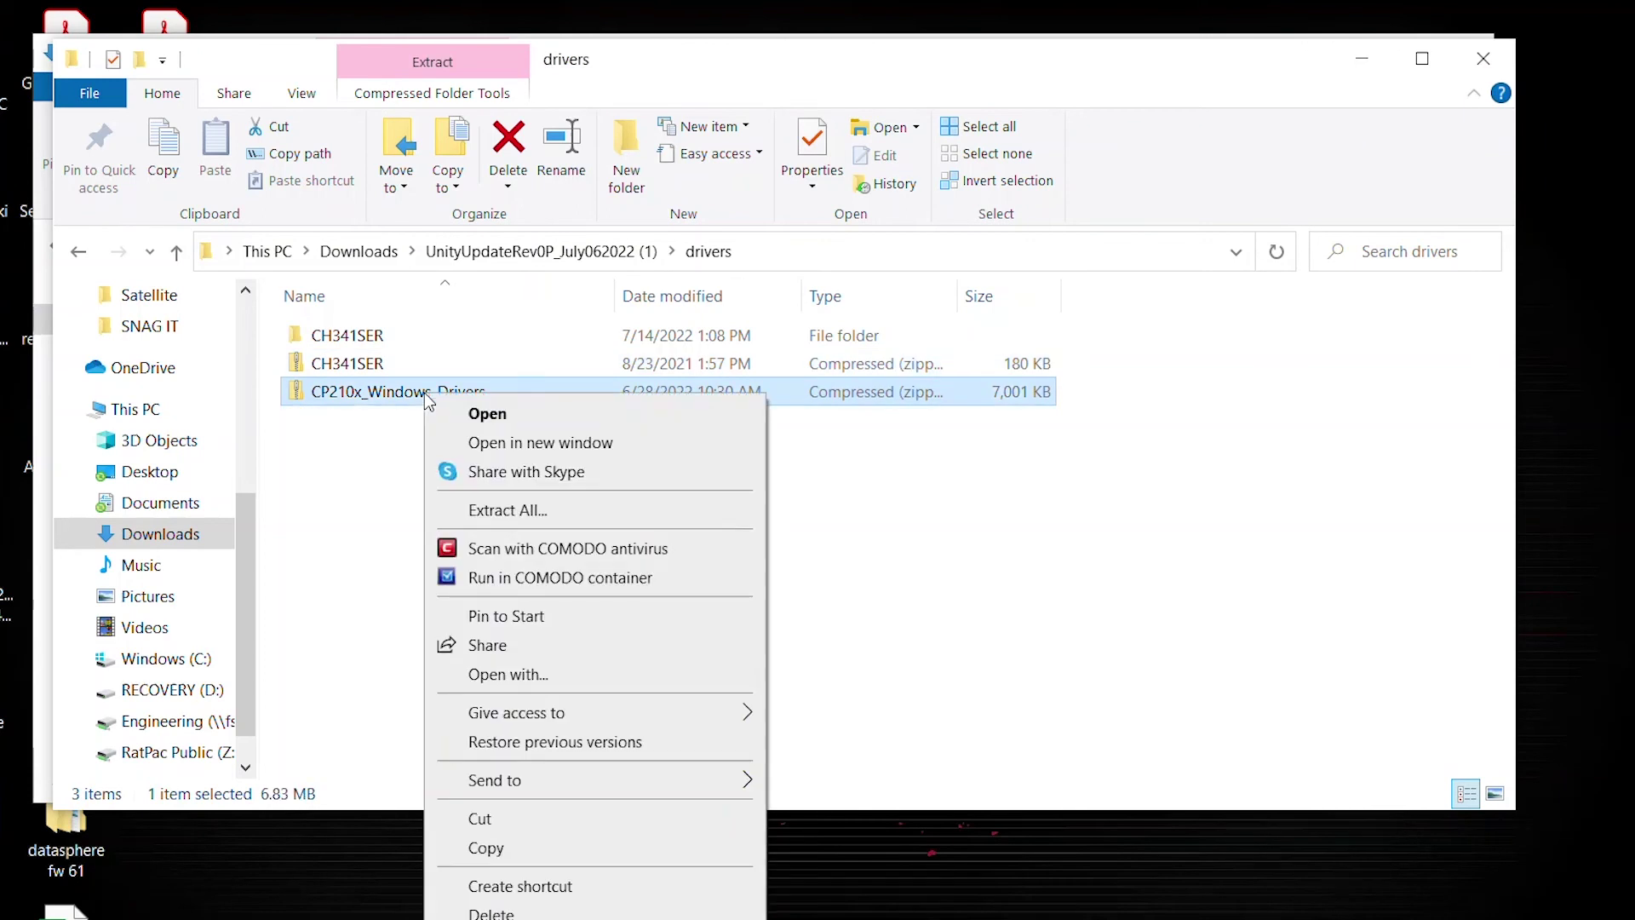
pyautogui.click(528, 520)
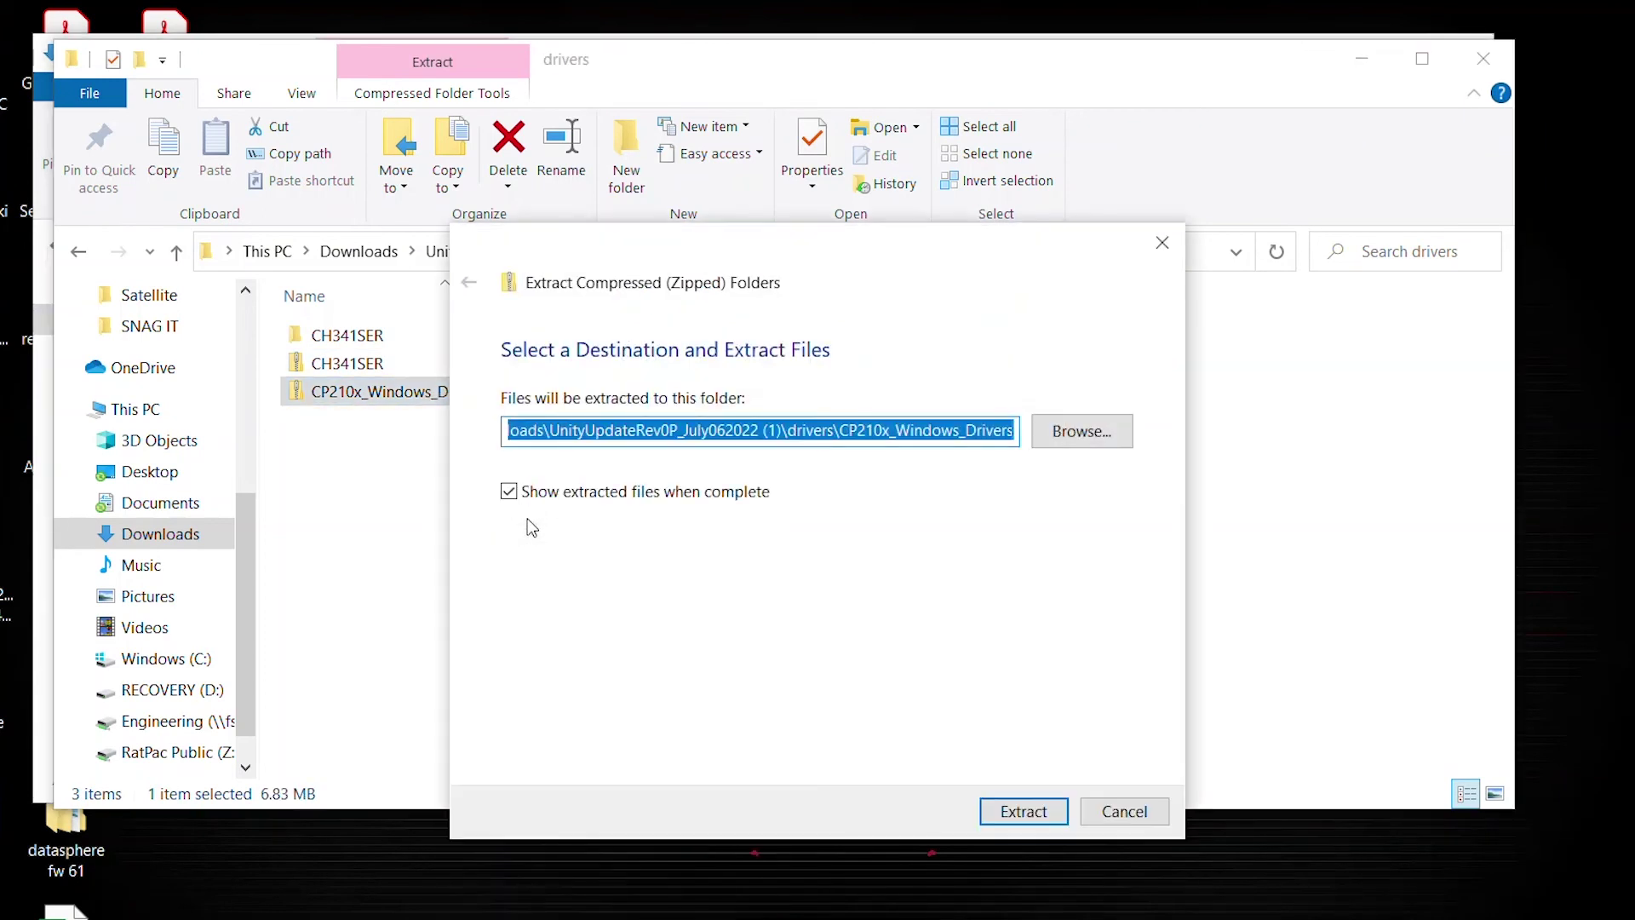
pyautogui.click(1015, 813)
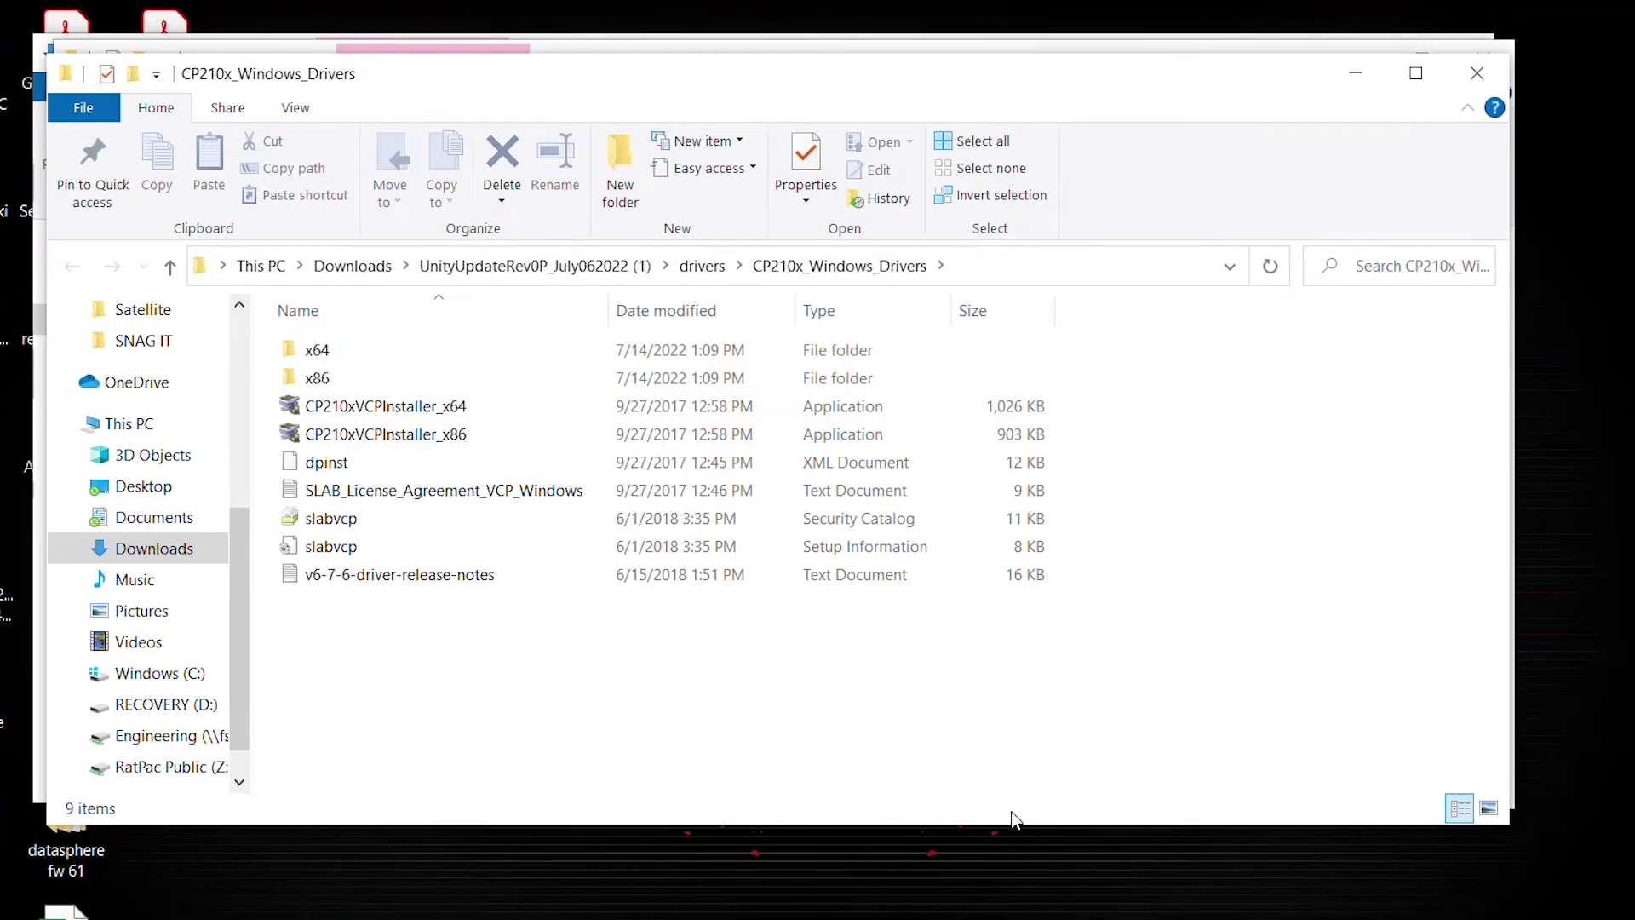
pyautogui.moveTo(755, 73)
pyautogui.mouseDown()
pyautogui.moveTo(691, 656)
pyautogui.moveTo(760, 62)
pyautogui.mouseUp()
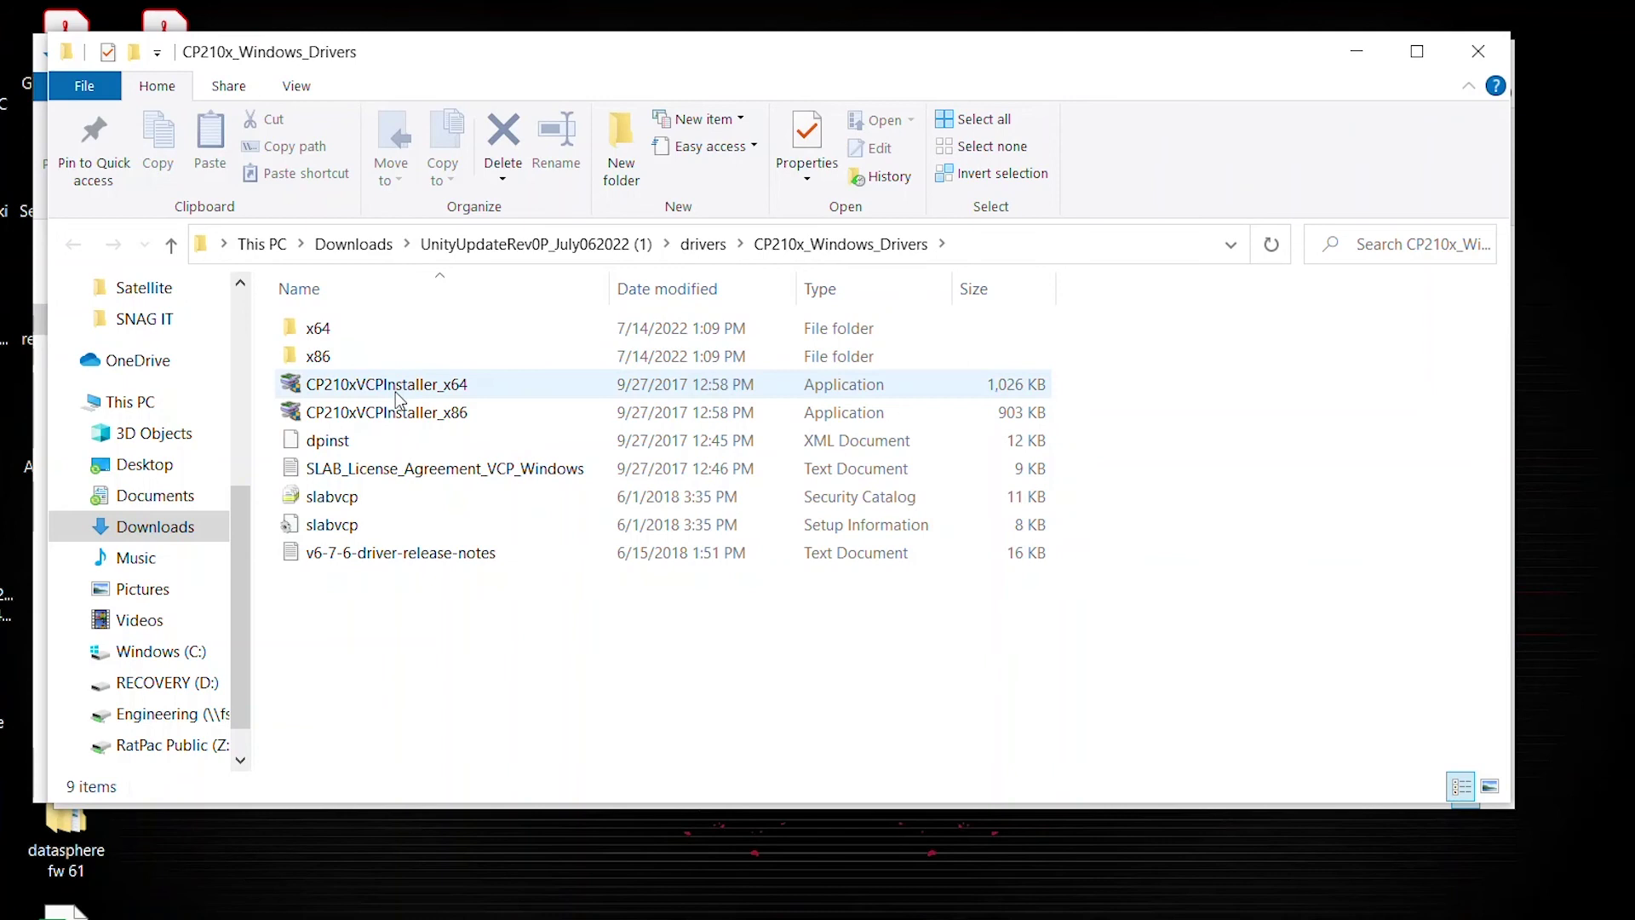
# Step: Run CP210xVCPInstaller_x64, accept the licence agreement, and finish installing the Silicon Labs drivers
pyautogui.doubleClick(465, 385)
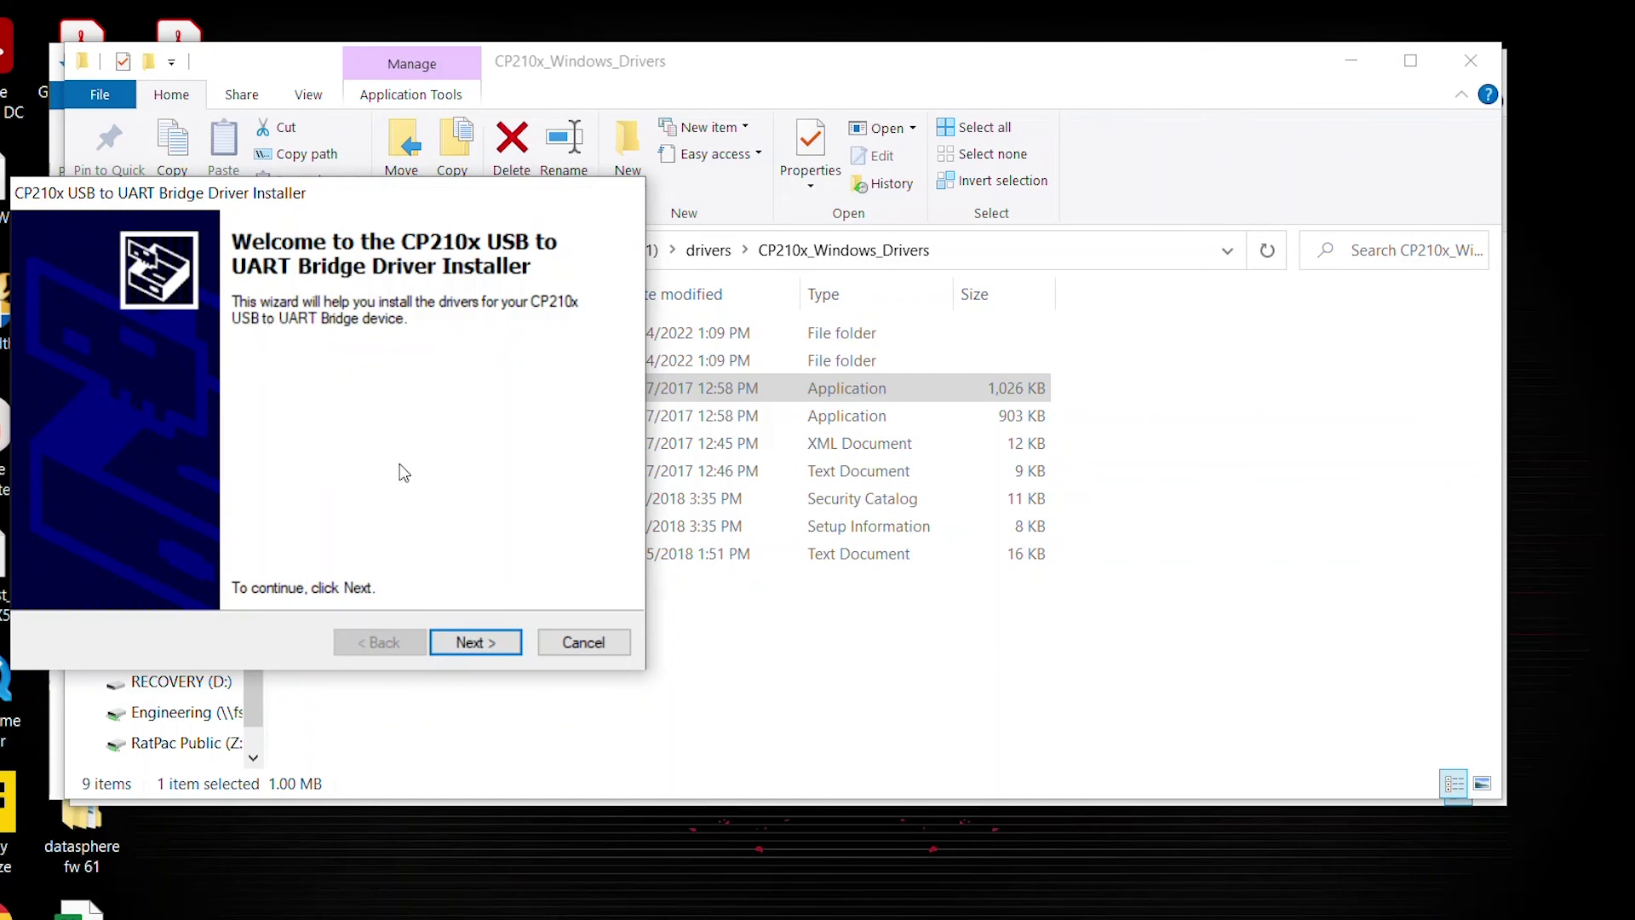
pyautogui.click(471, 645)
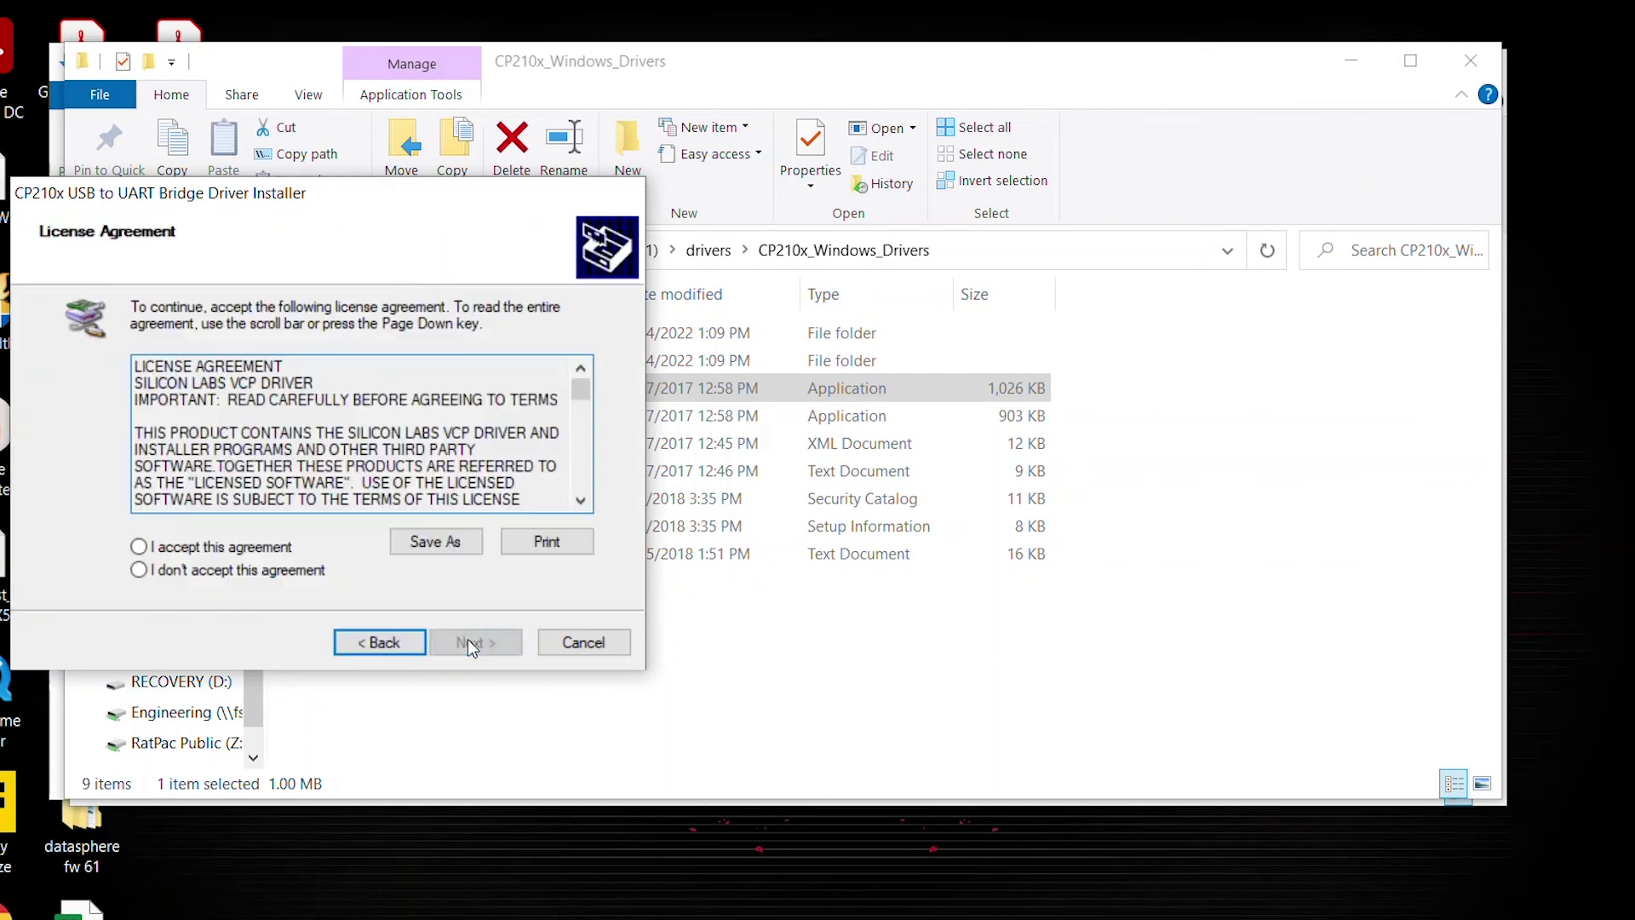
pyautogui.click(167, 544)
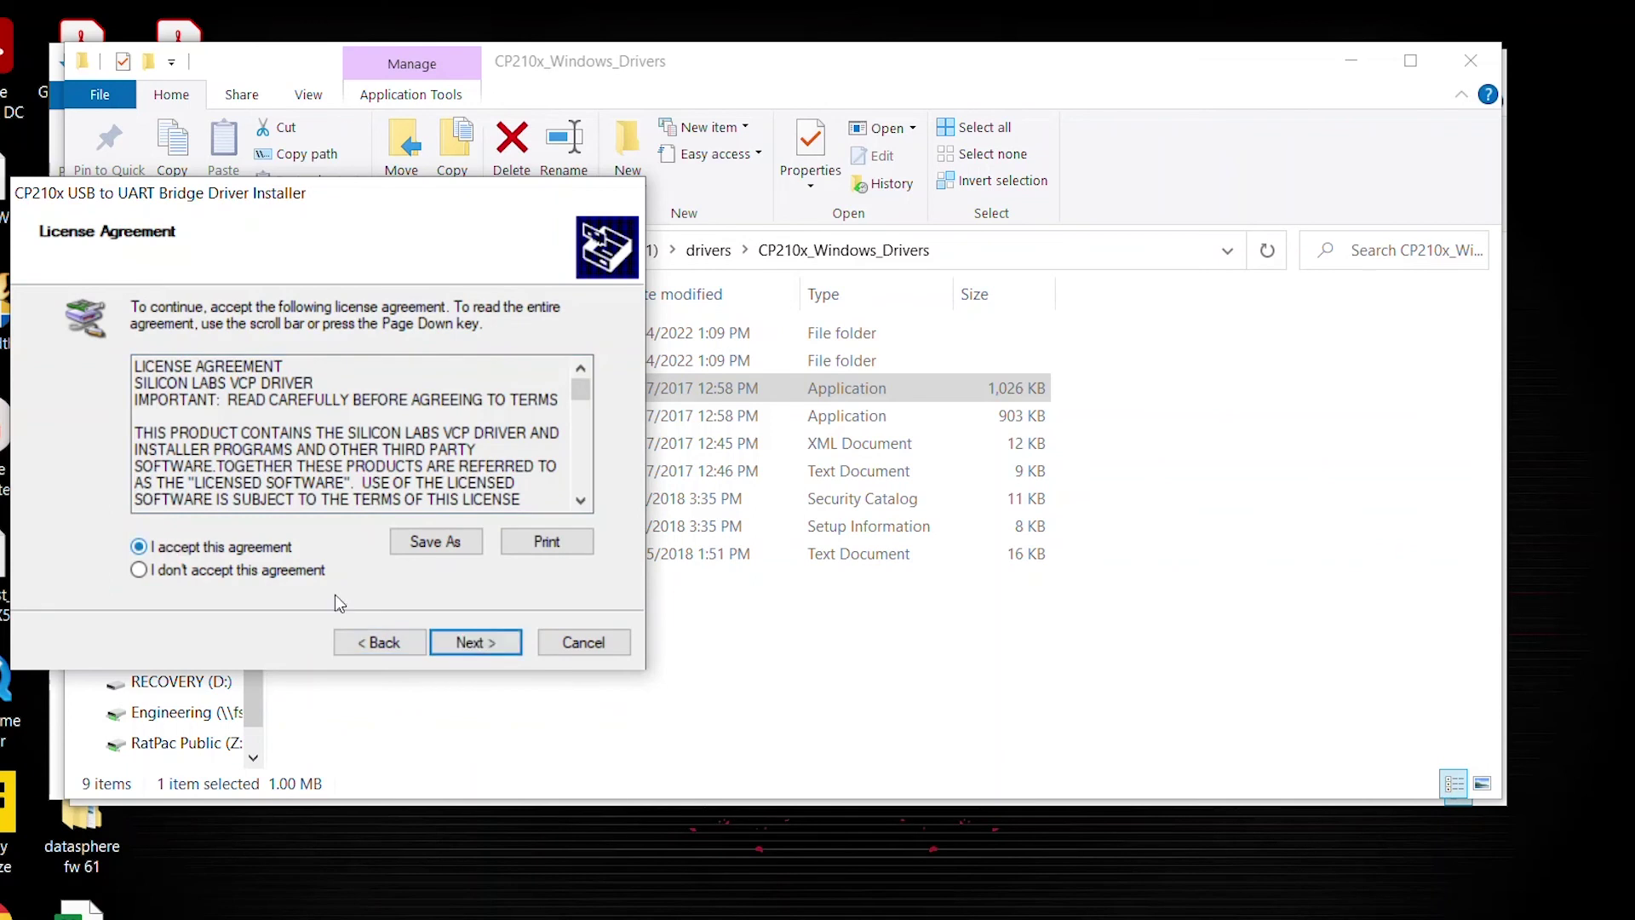
pyautogui.click(475, 644)
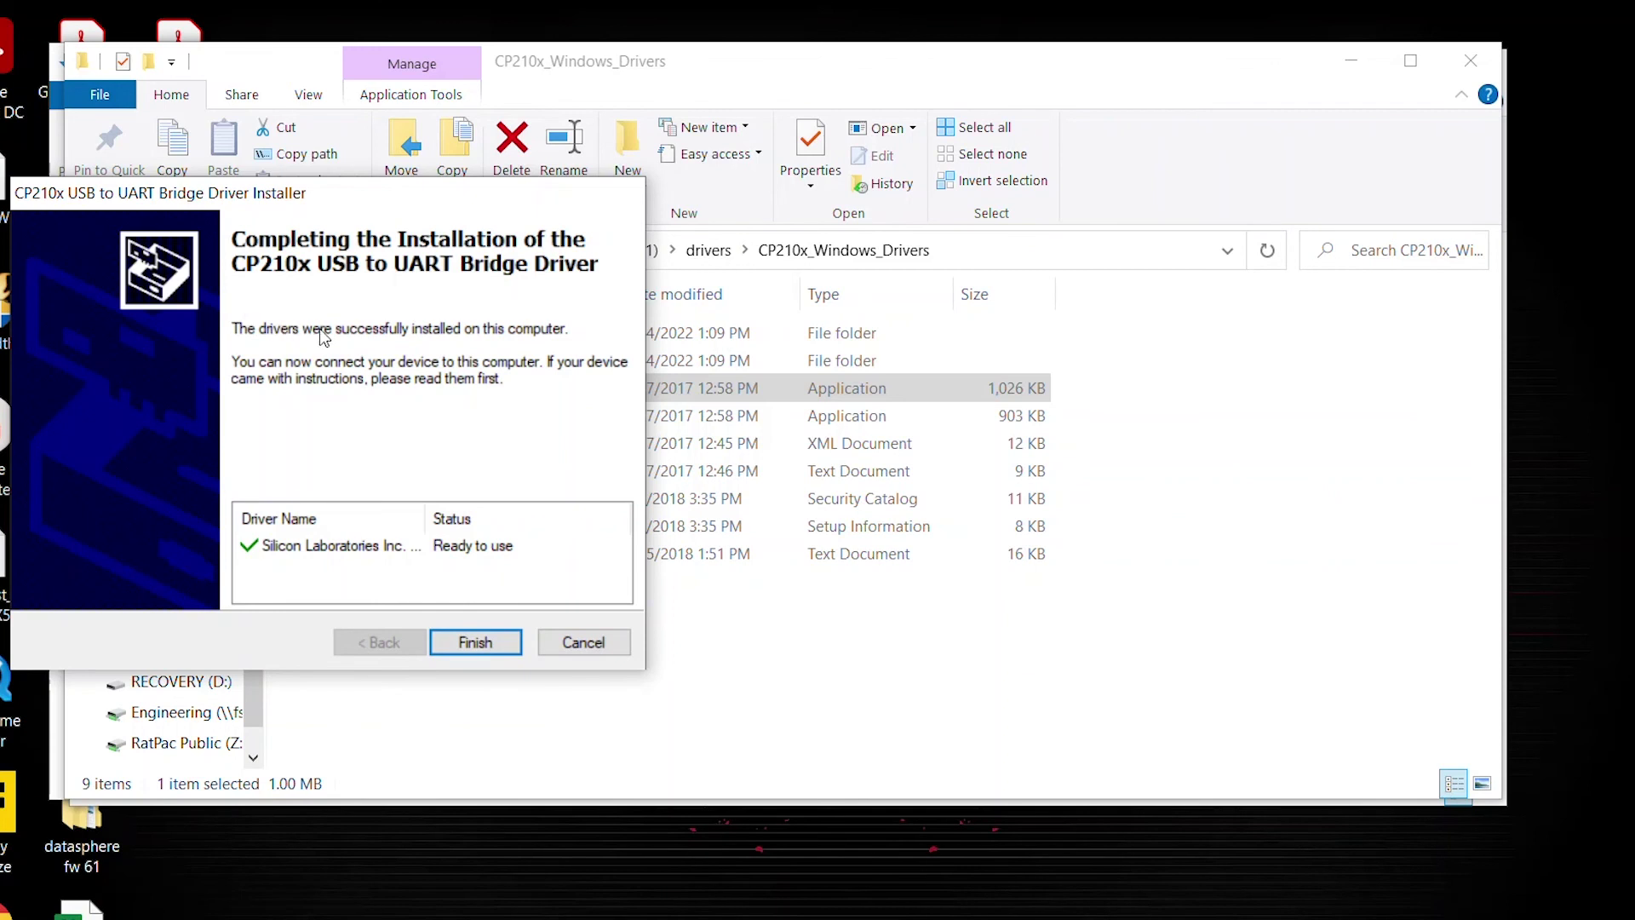
pyautogui.click(489, 648)
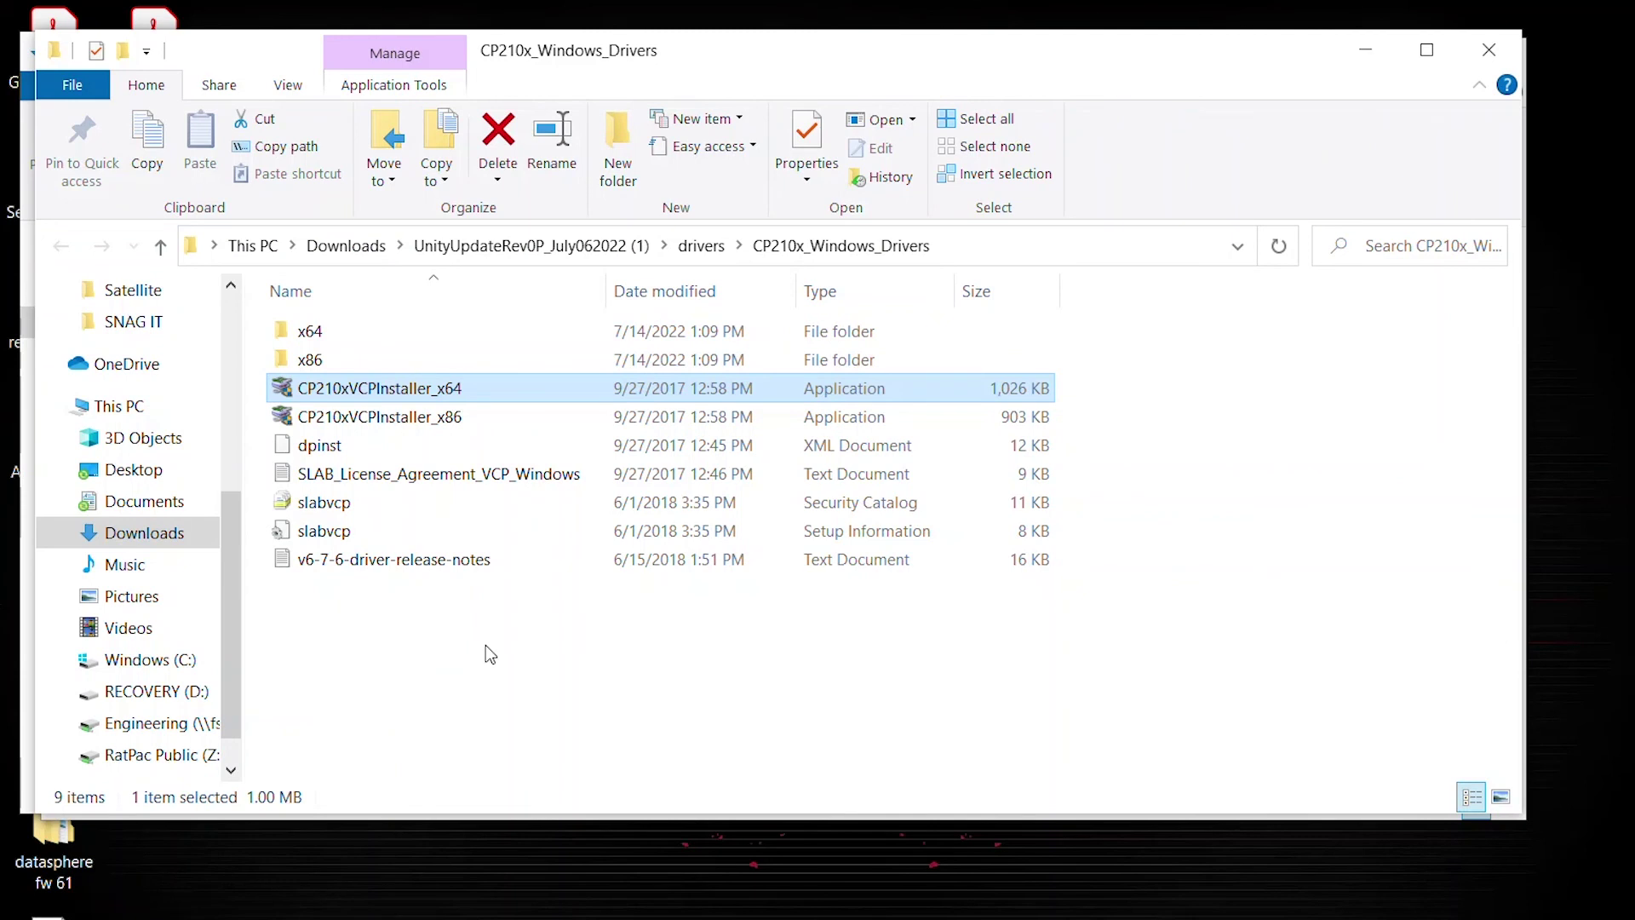
# Step: Close the CP210x and drivers windows and open the UnityUpdateRev0P_July062022 (1) folder
pyautogui.click(1506, 63)
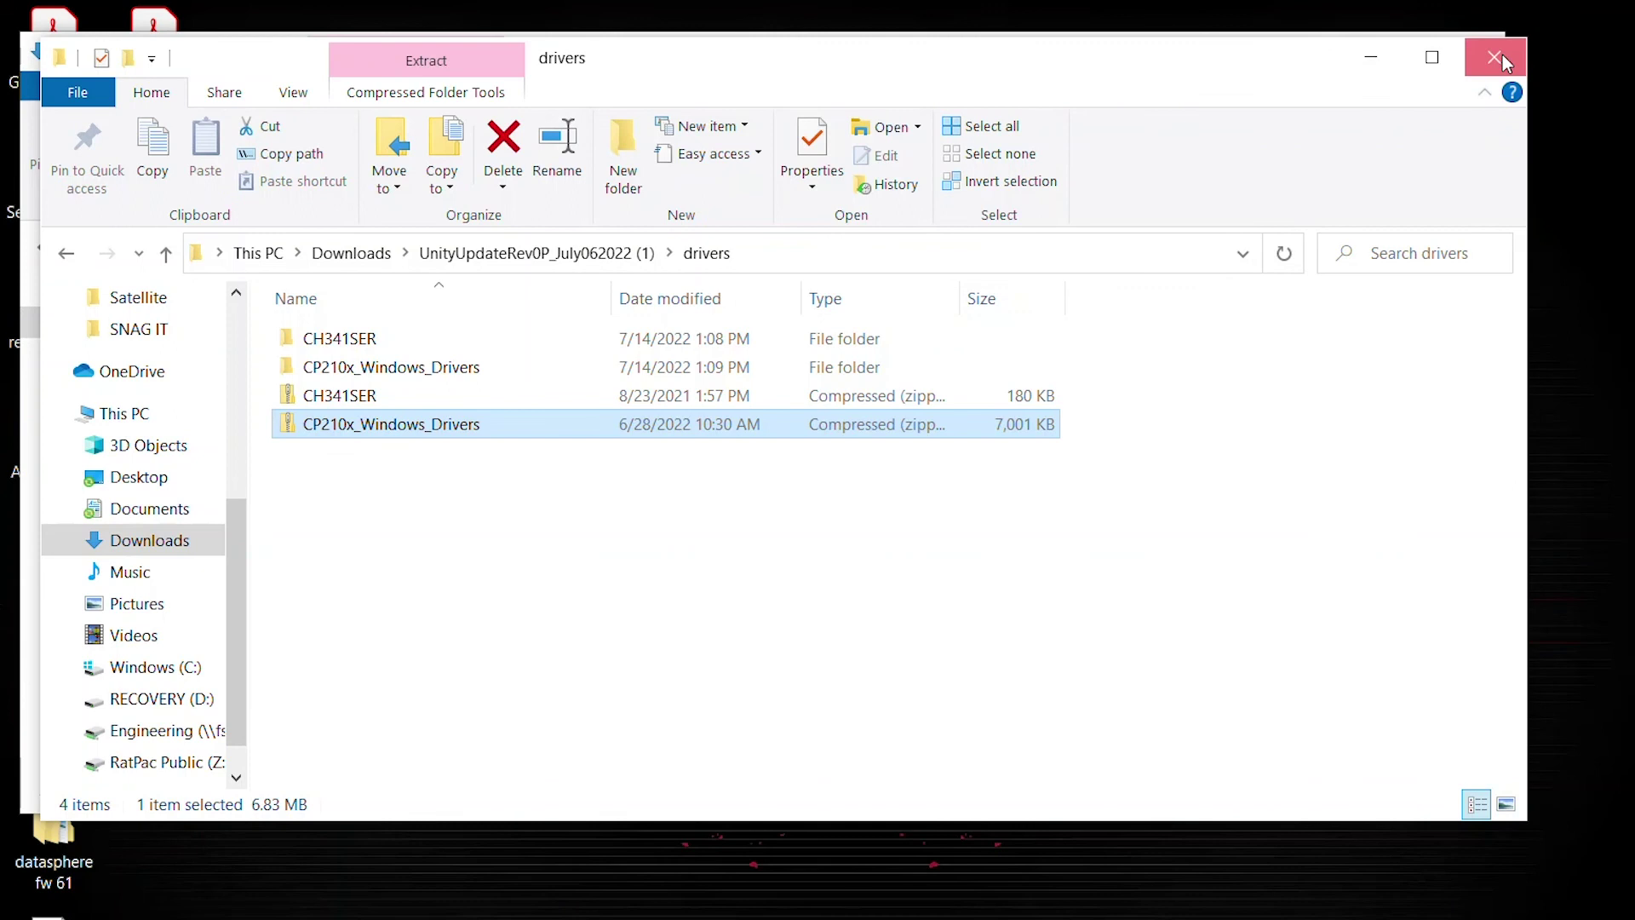
pyautogui.click(1506, 64)
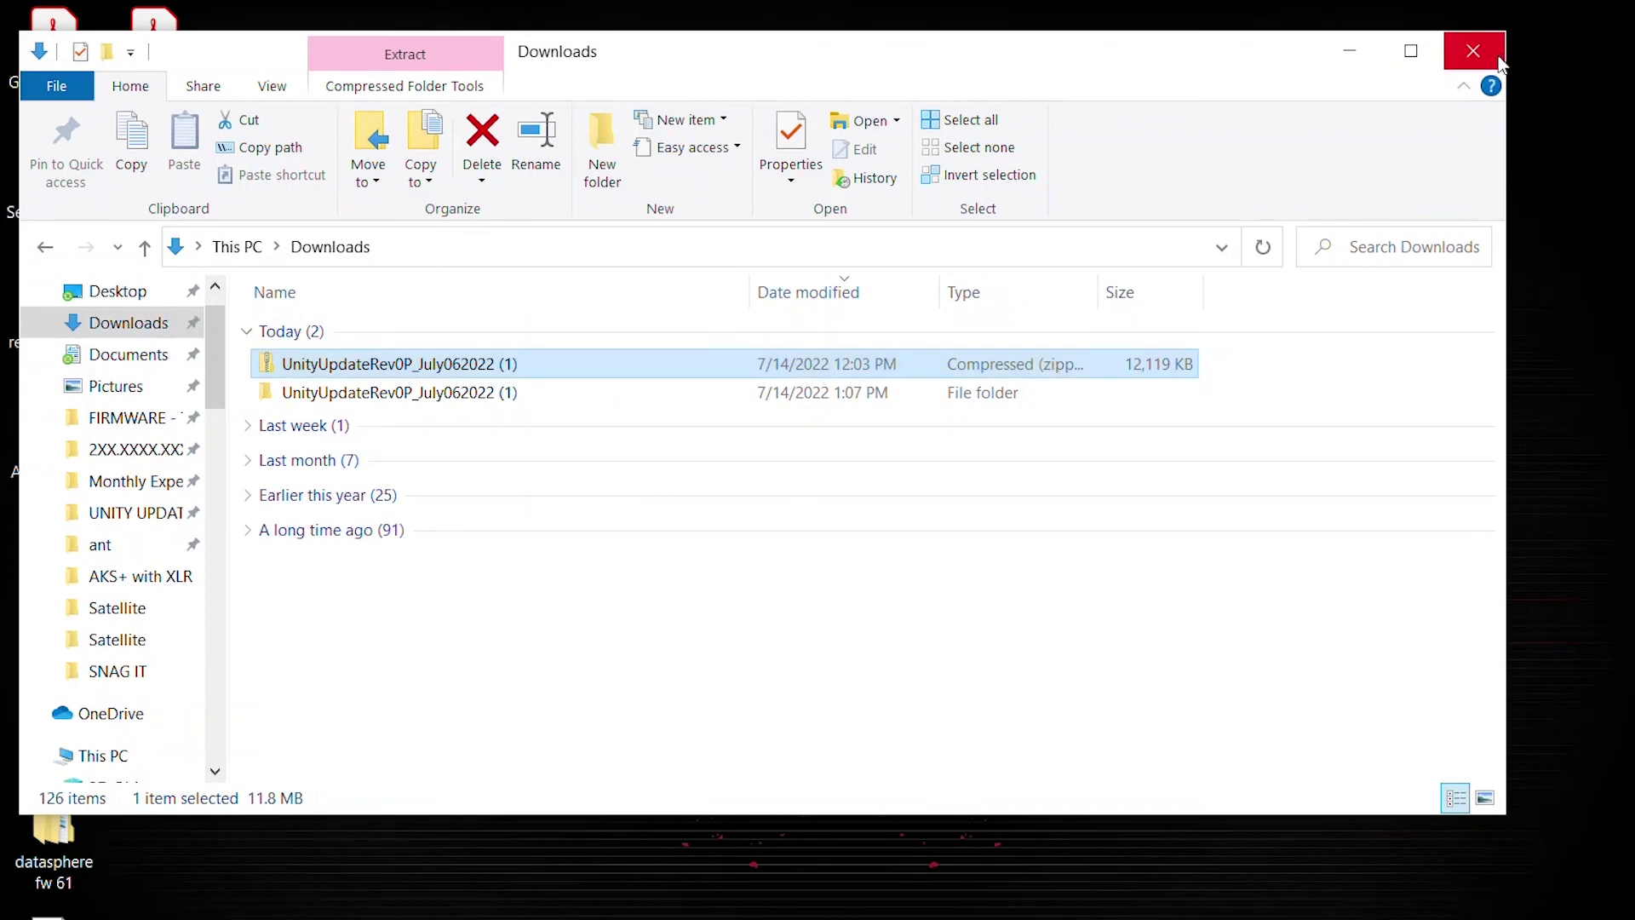
pyautogui.click(338, 402)
pyautogui.doubleClick(337, 402)
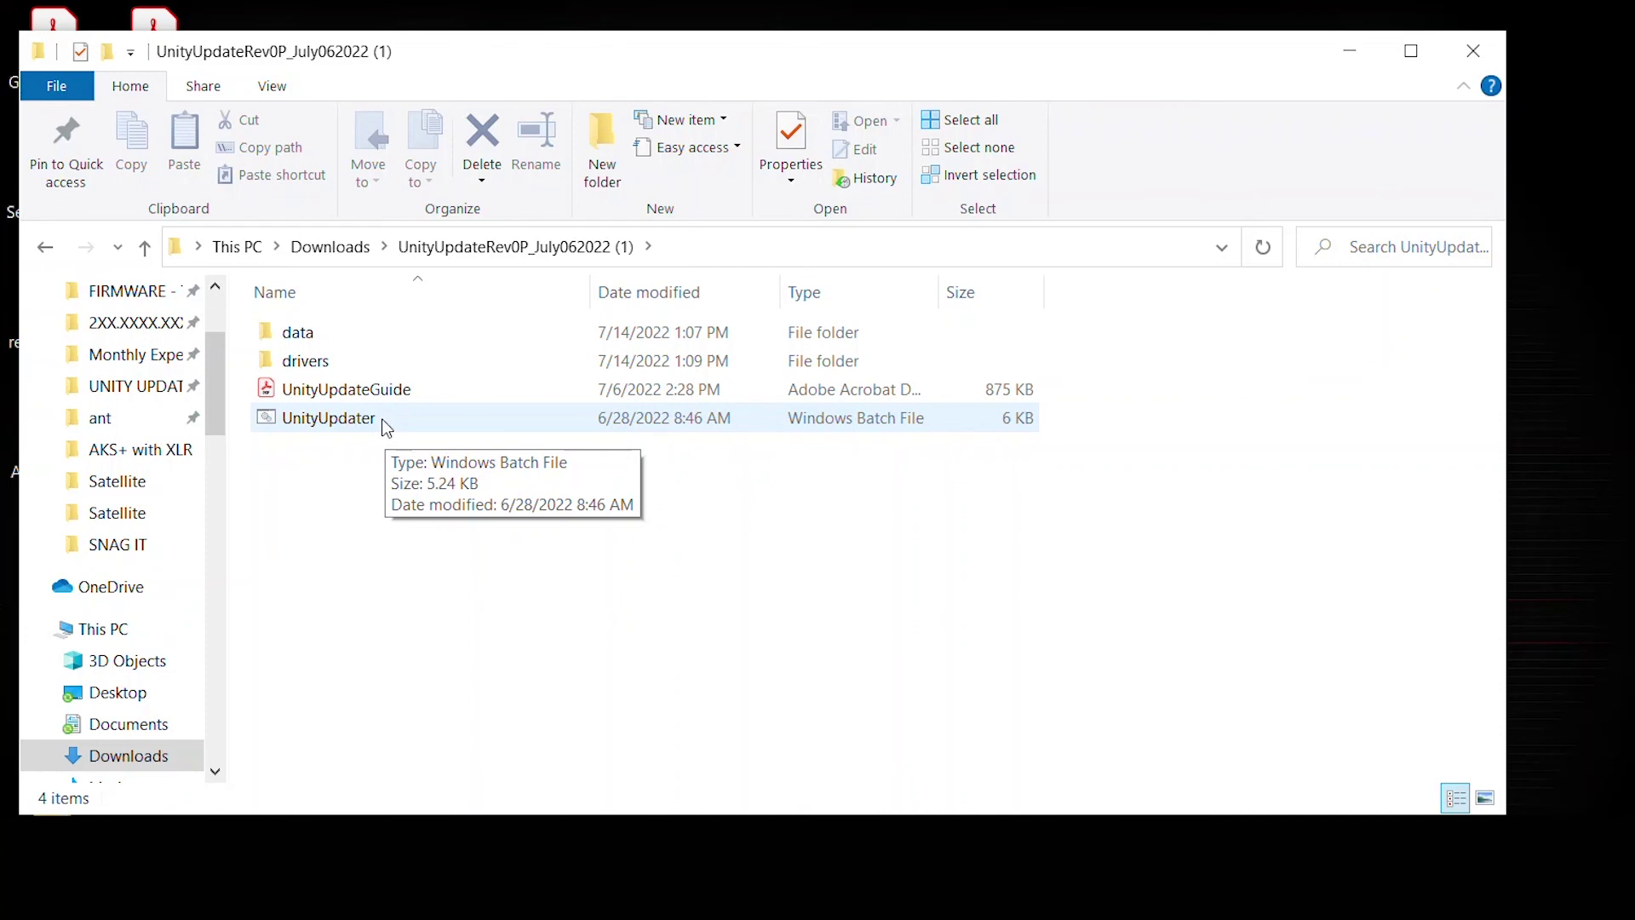
# Step: Launch UnityUpdater.bat so the firmware update starts on COM4 in Command Prompt
pyautogui.doubleClick(383, 421)
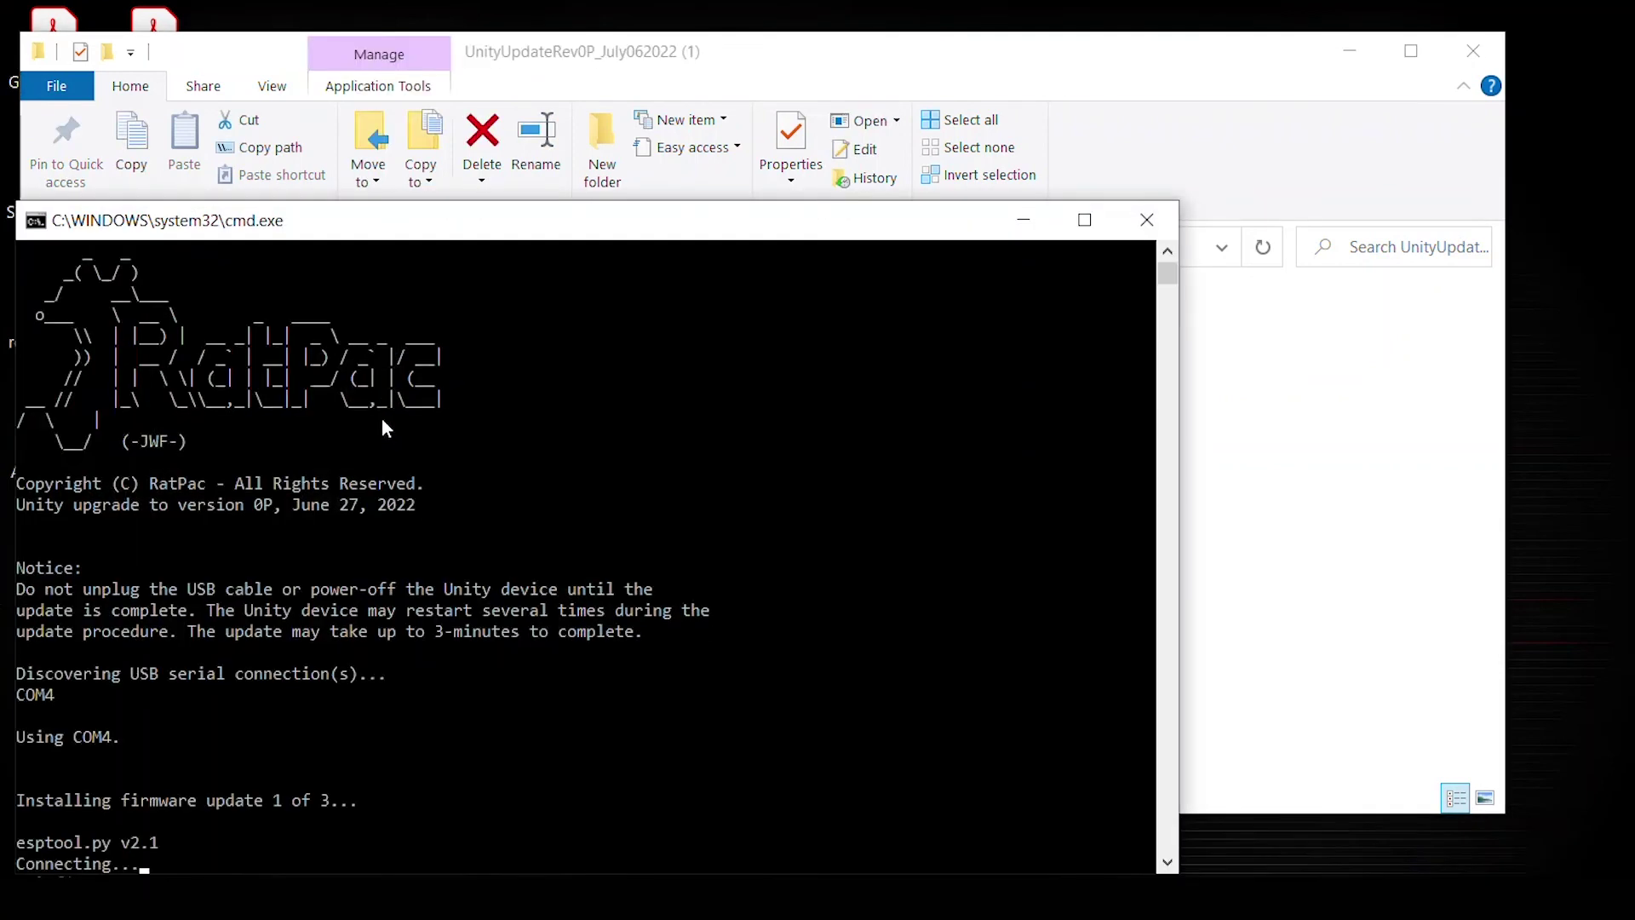